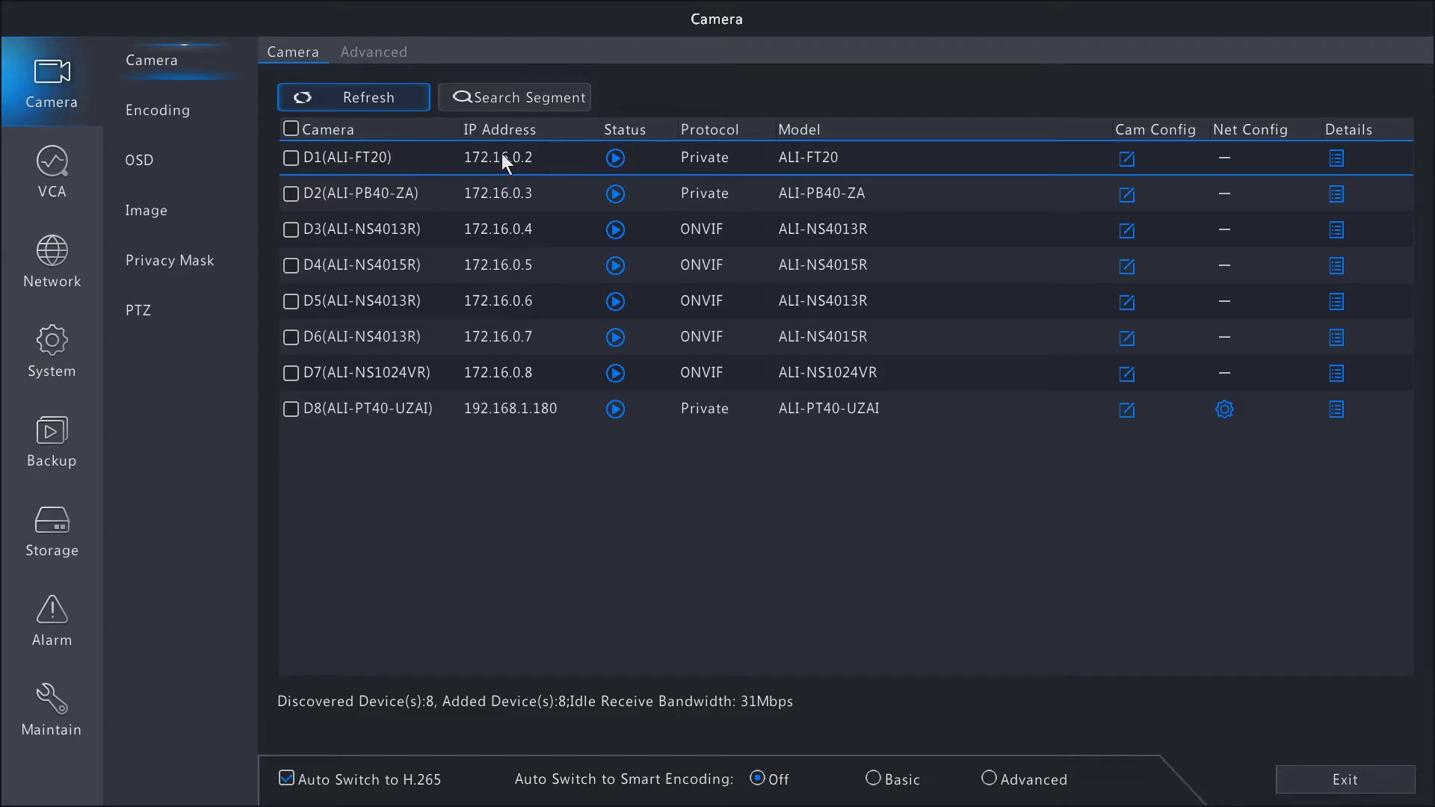
Preview the live video of camera D1 (ALI-FT20) and close the preview.
left_click(616, 158)
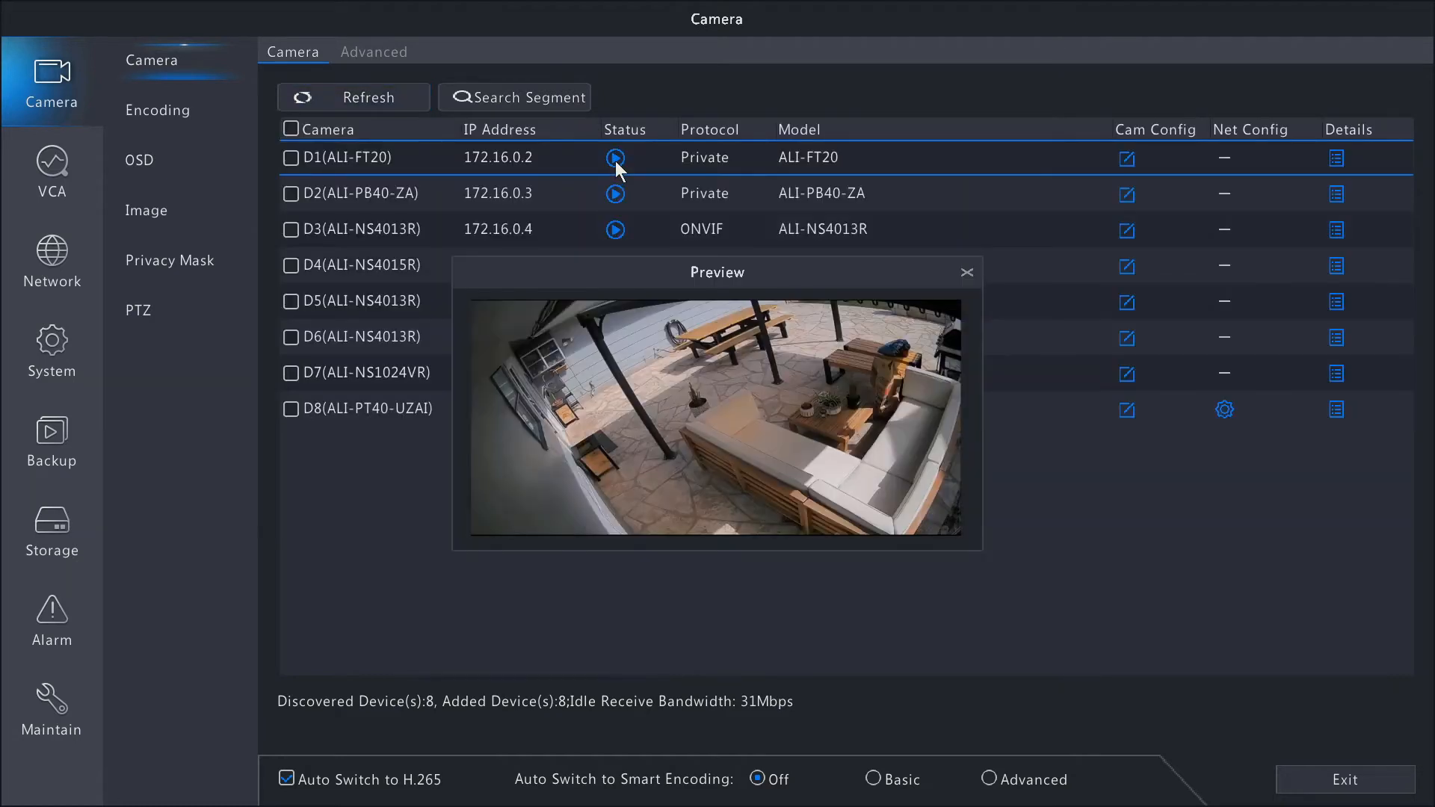
left_click(966, 273)
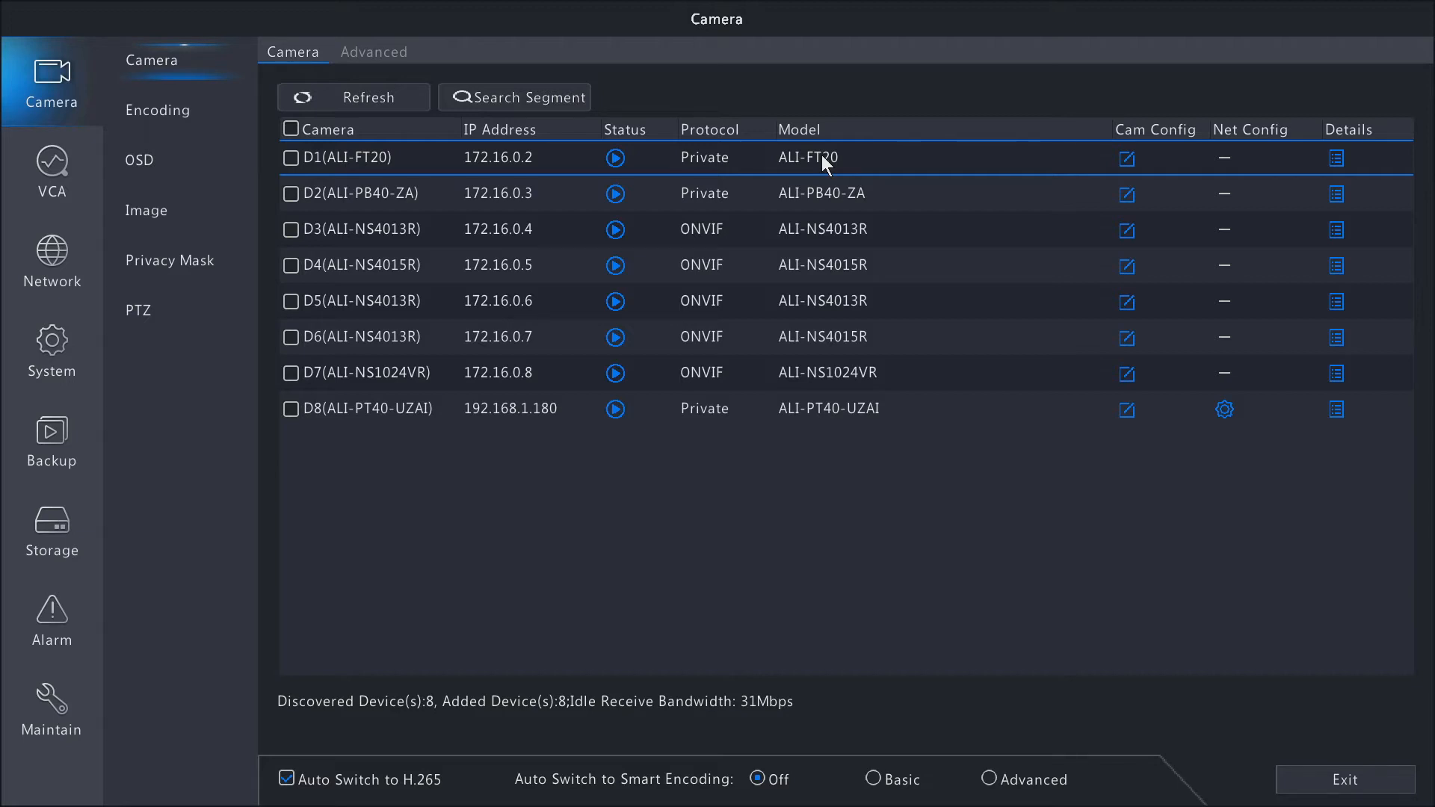
Review camera D1's connection settings and Add Mode options without saving, and view its device details.
left_click(1126, 160)
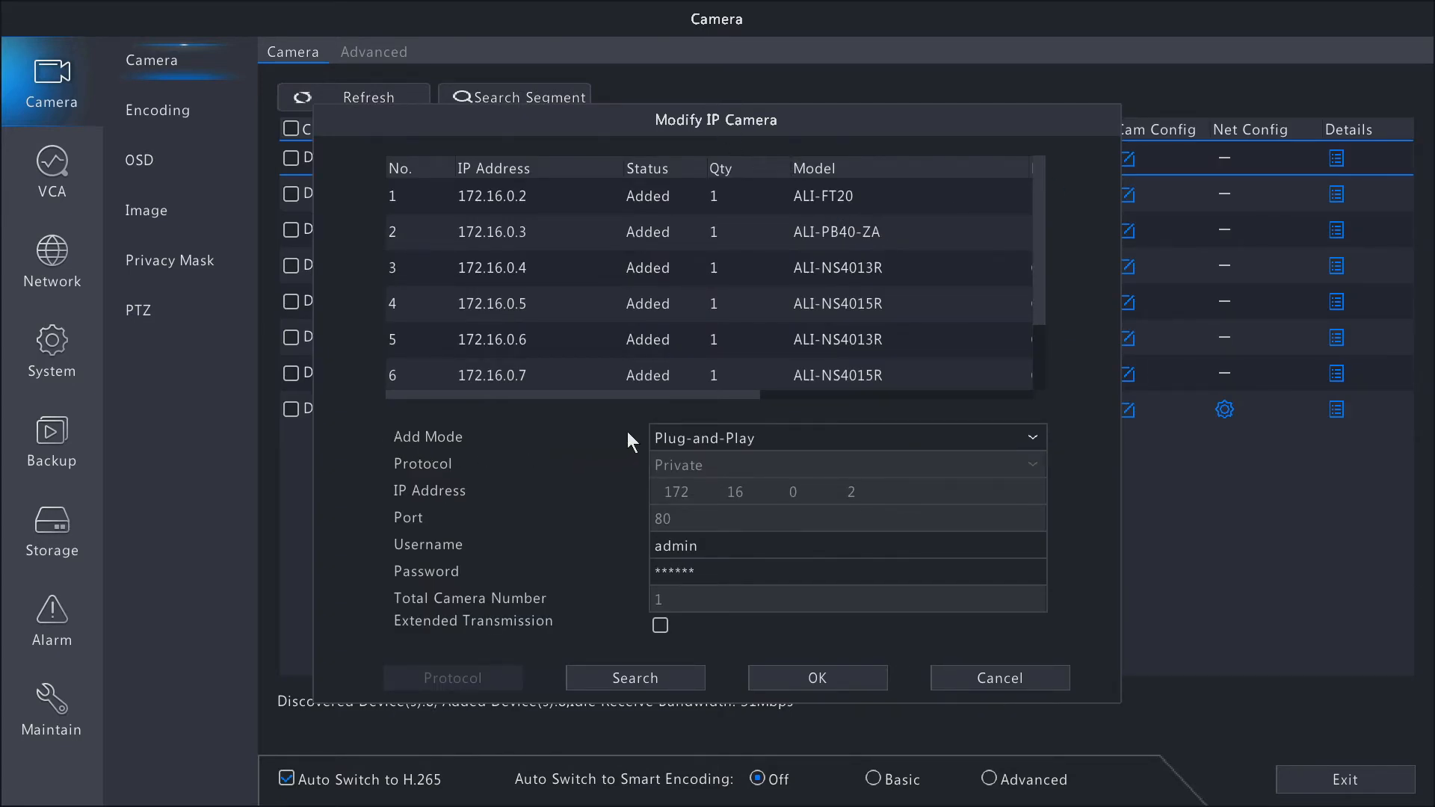
left_click(763, 443)
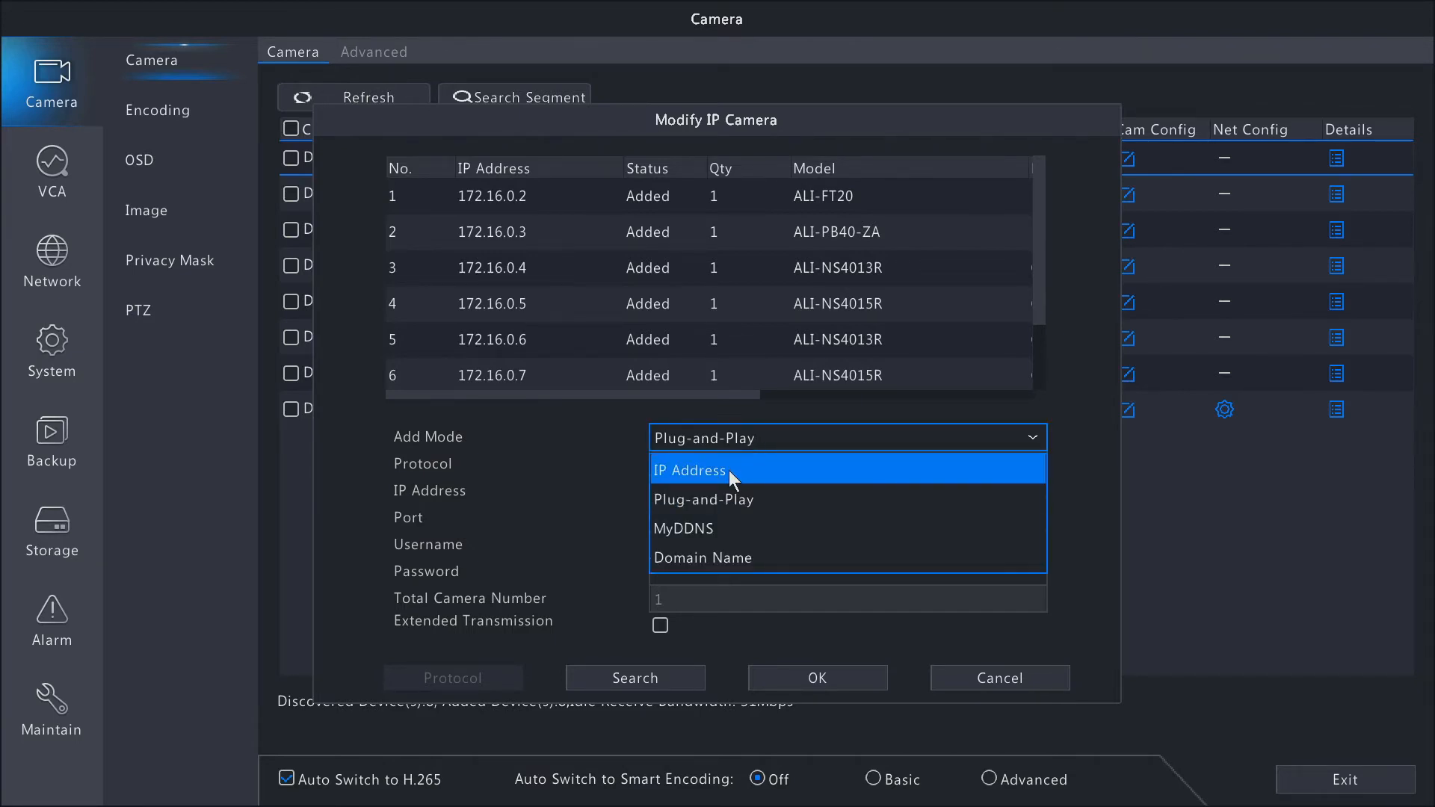
left_click(589, 407)
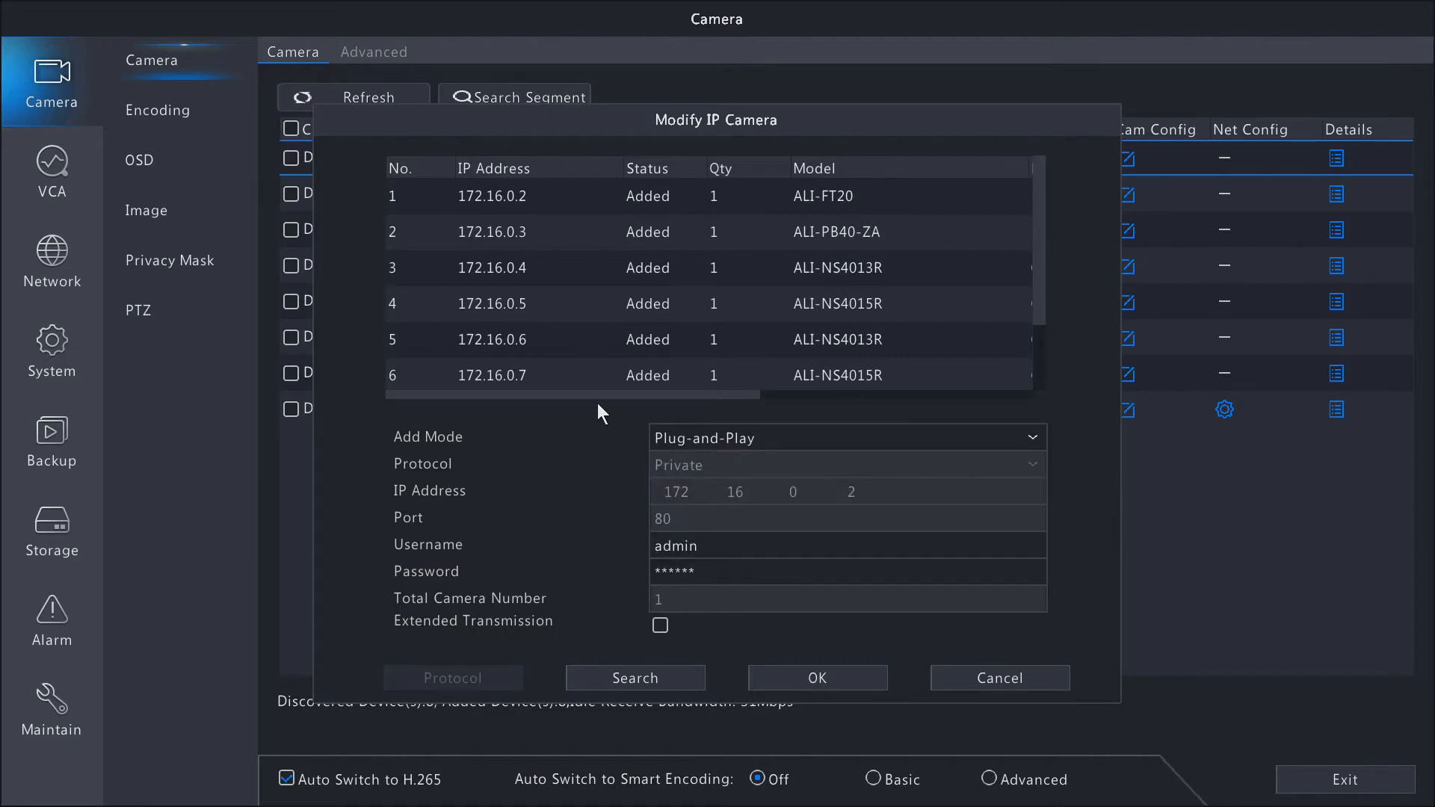
left_click(742, 438)
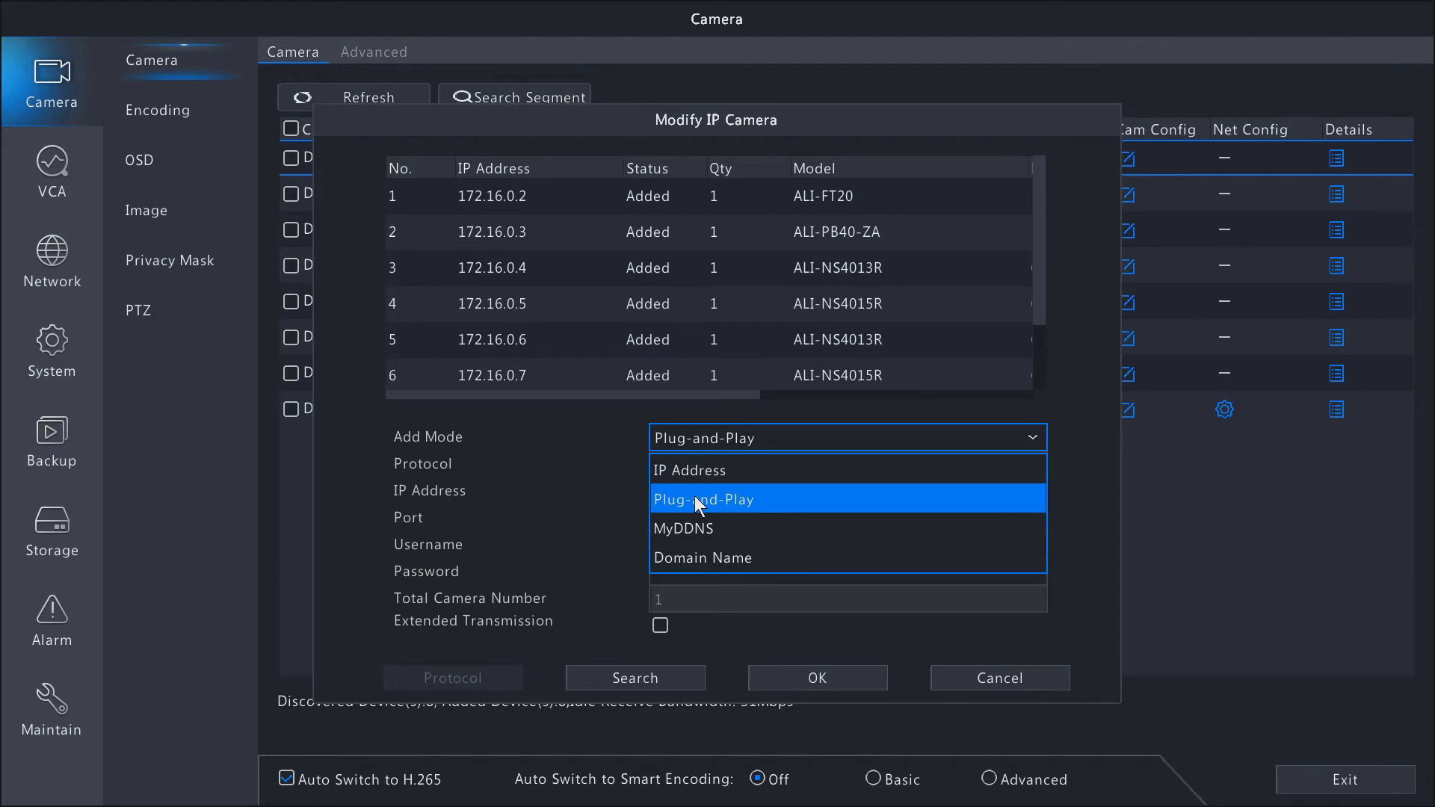
left_click(559, 473)
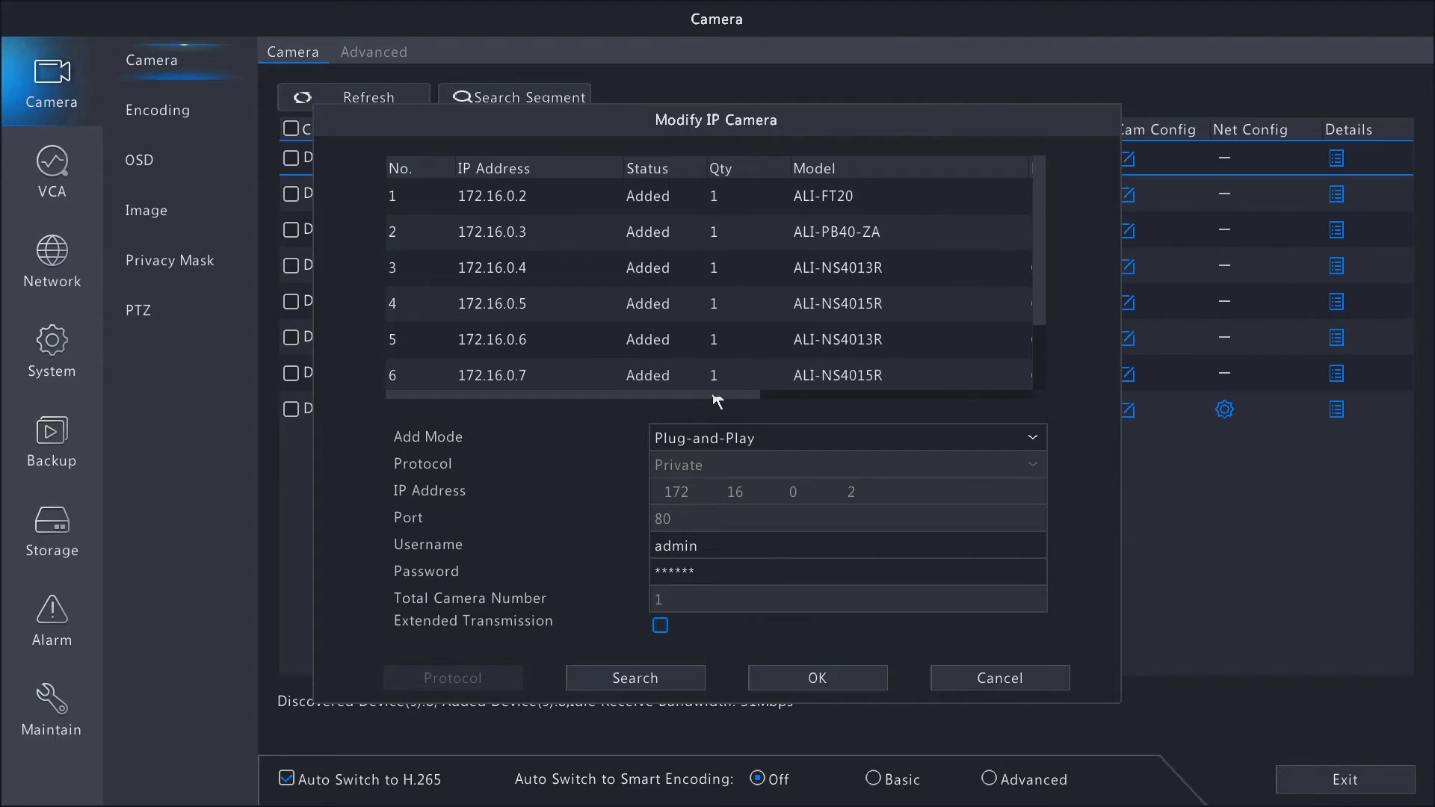
mouse_move(1033, 219)
left_mouse_down()
mouse_move(1029, 334)
mouse_move(1051, 204)
left_mouse_up()
left_click(977, 678)
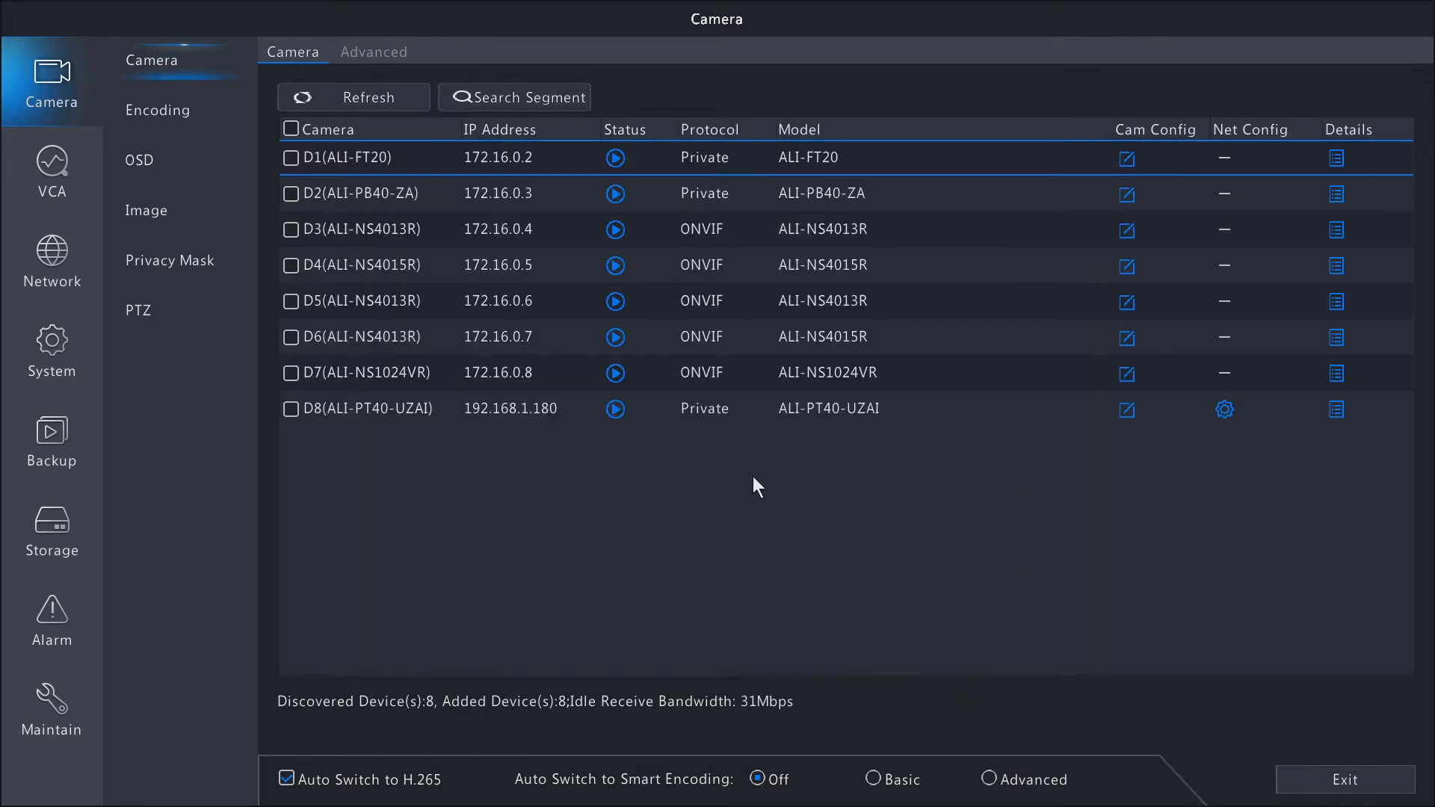
left_click(1335, 159)
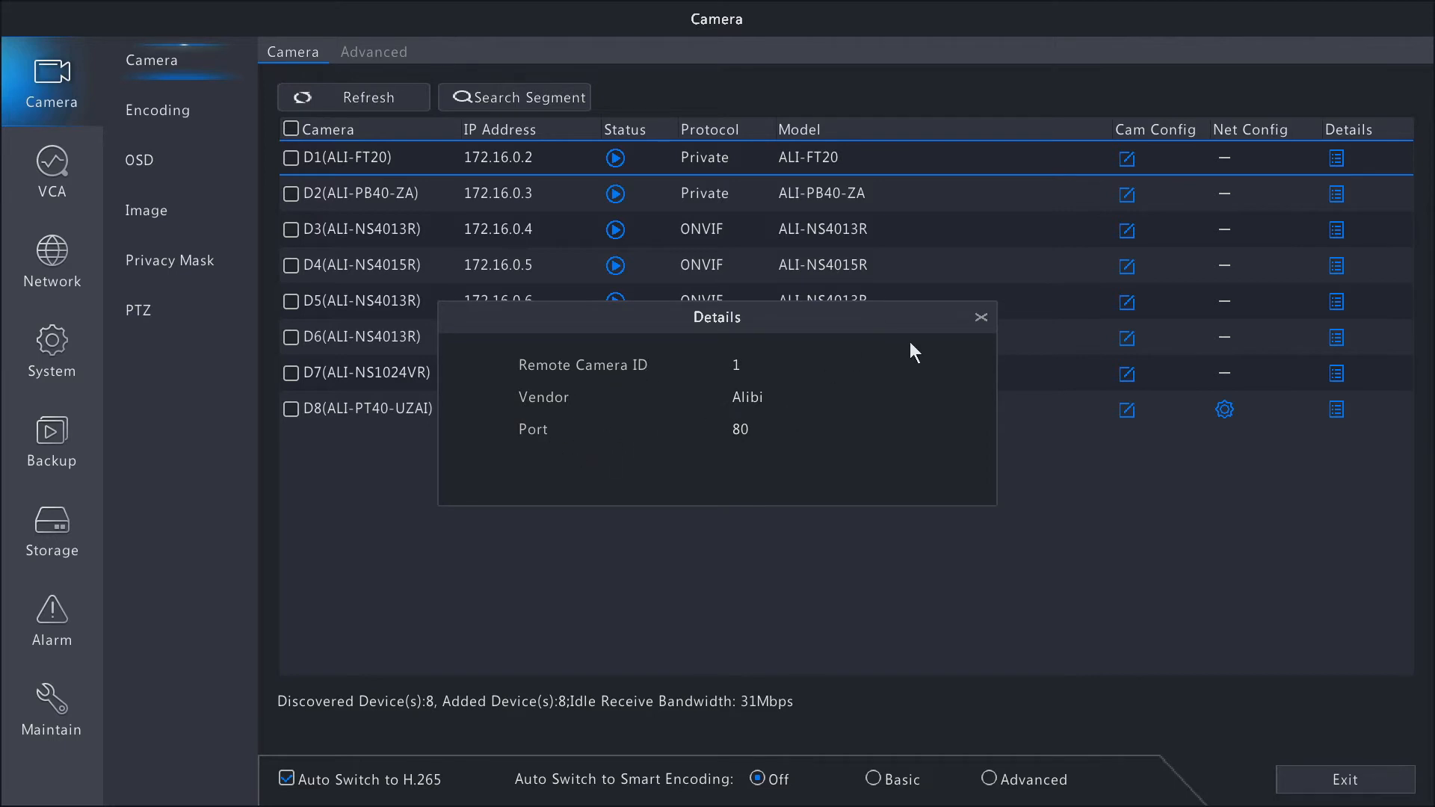
left_click(979, 318)
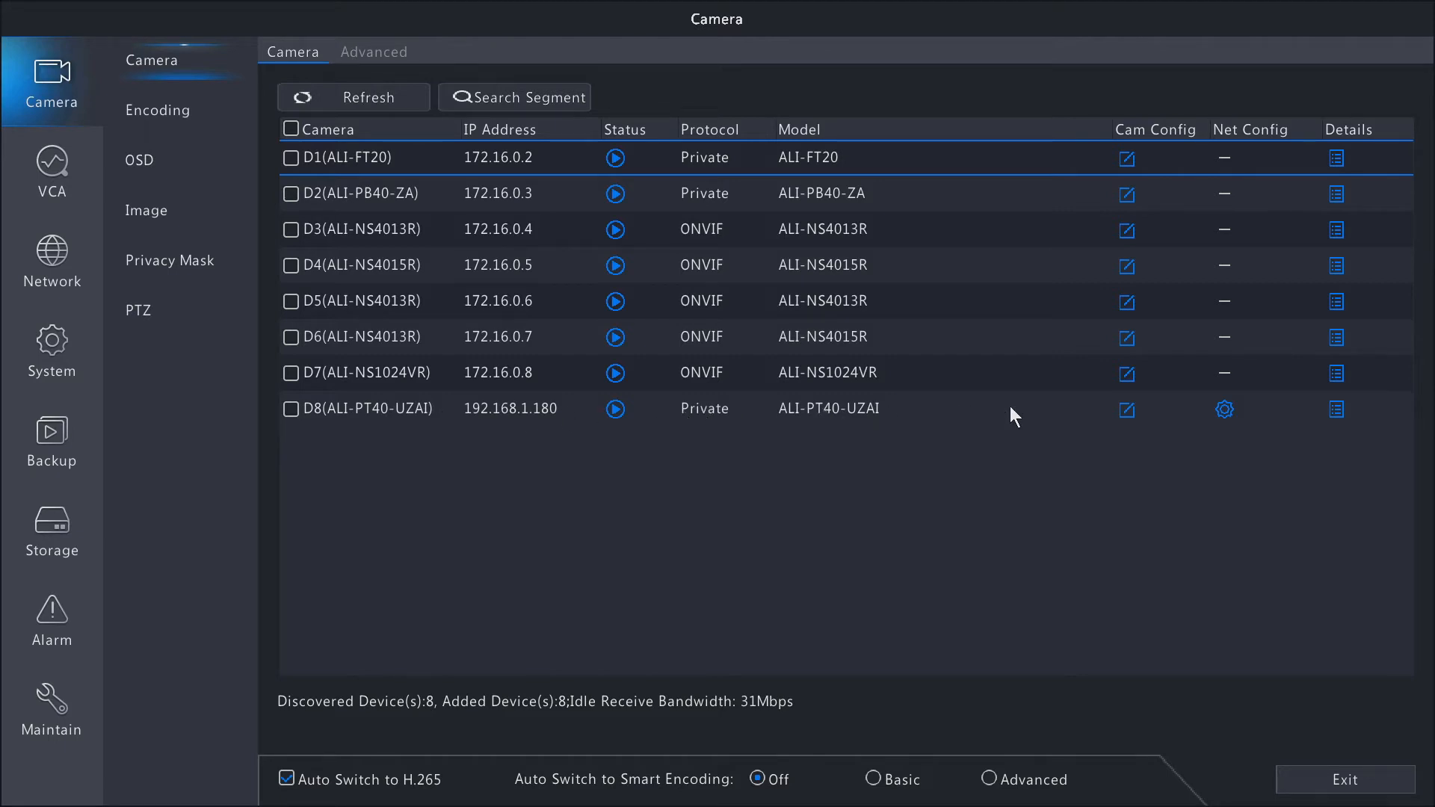
Inspect the connection settings of camera D8 (ALI-PT40-UZAI) and its entry in the discovered-device list, and cancel without changes.
left_click(1129, 410)
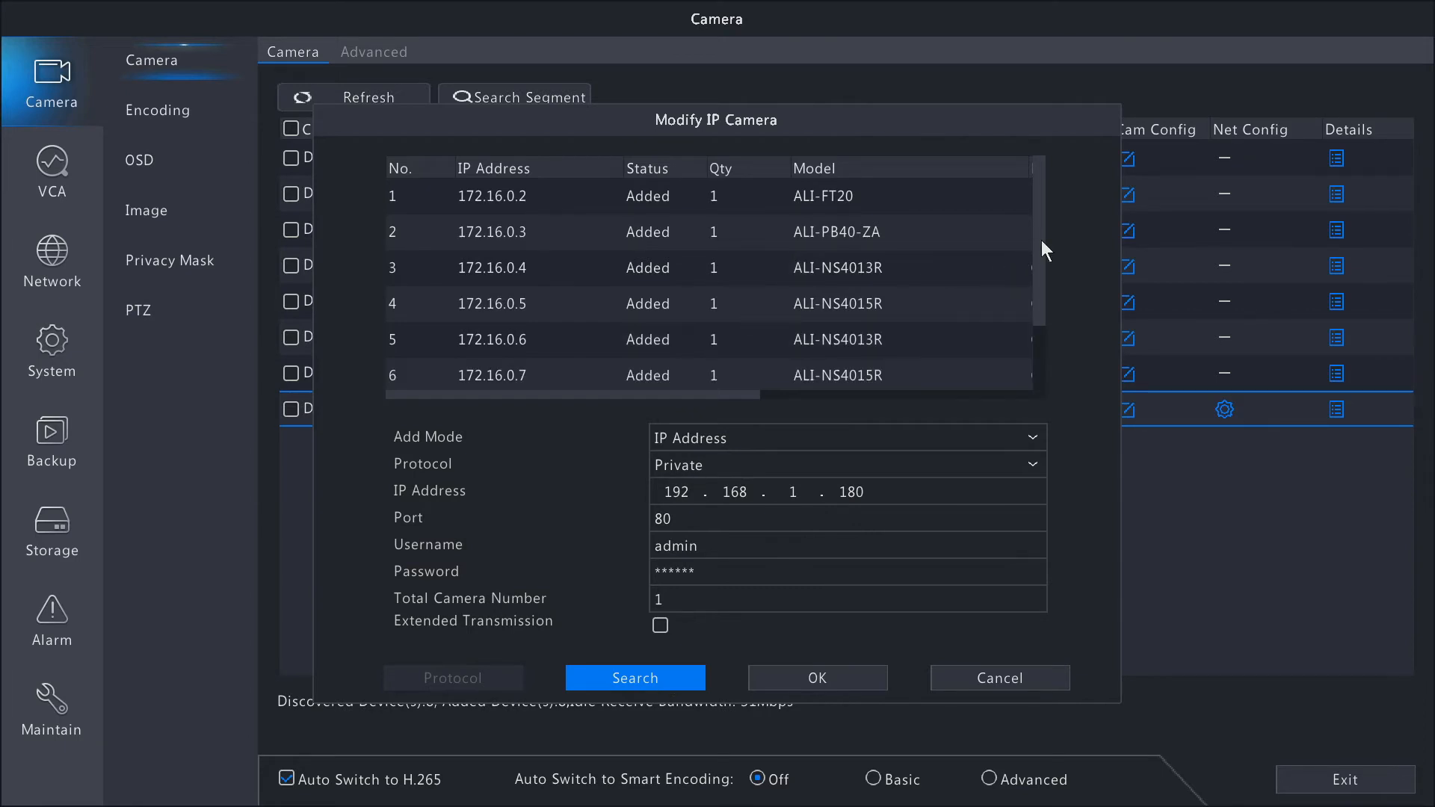
left_click_drag(1042, 240, 1037, 348)
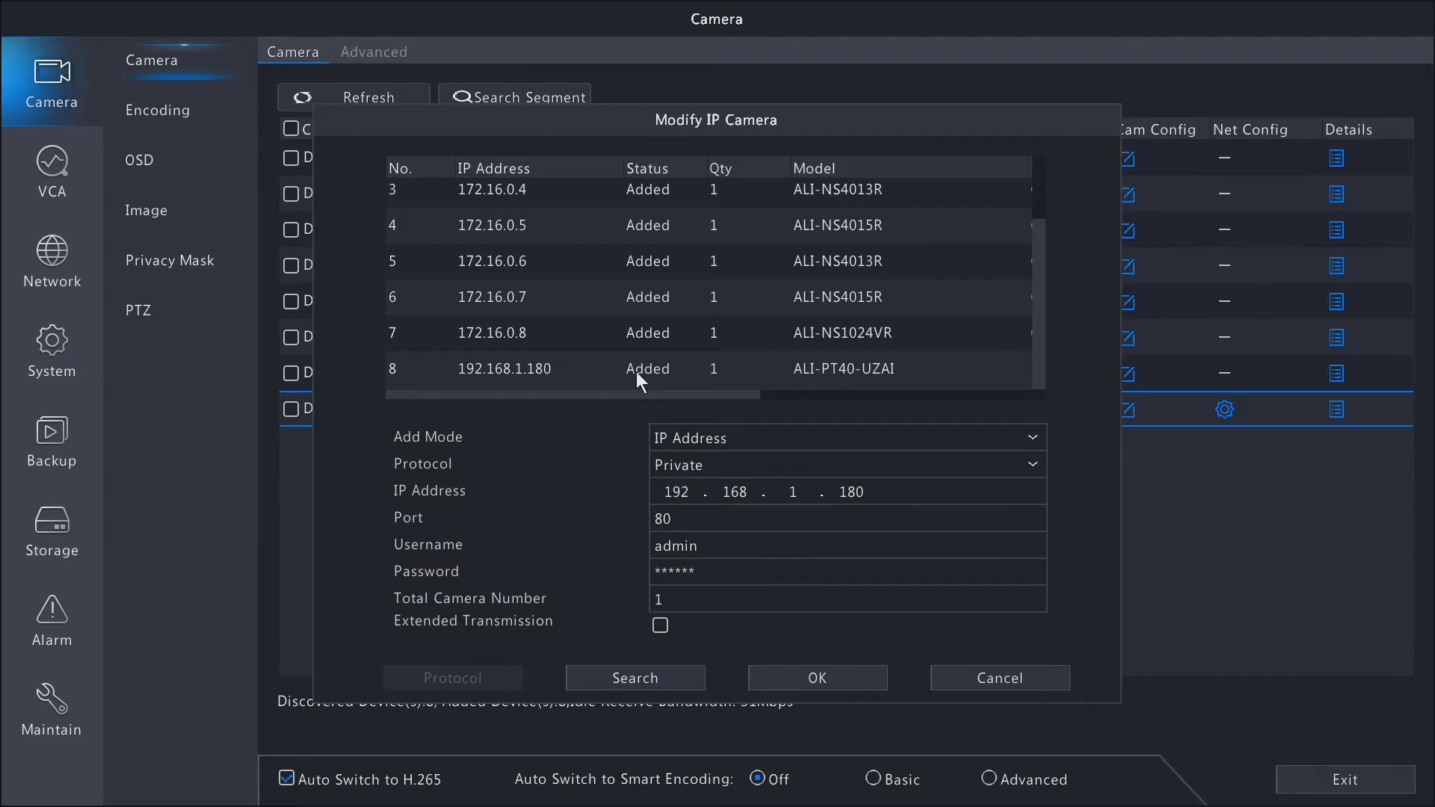
left_click(992, 671)
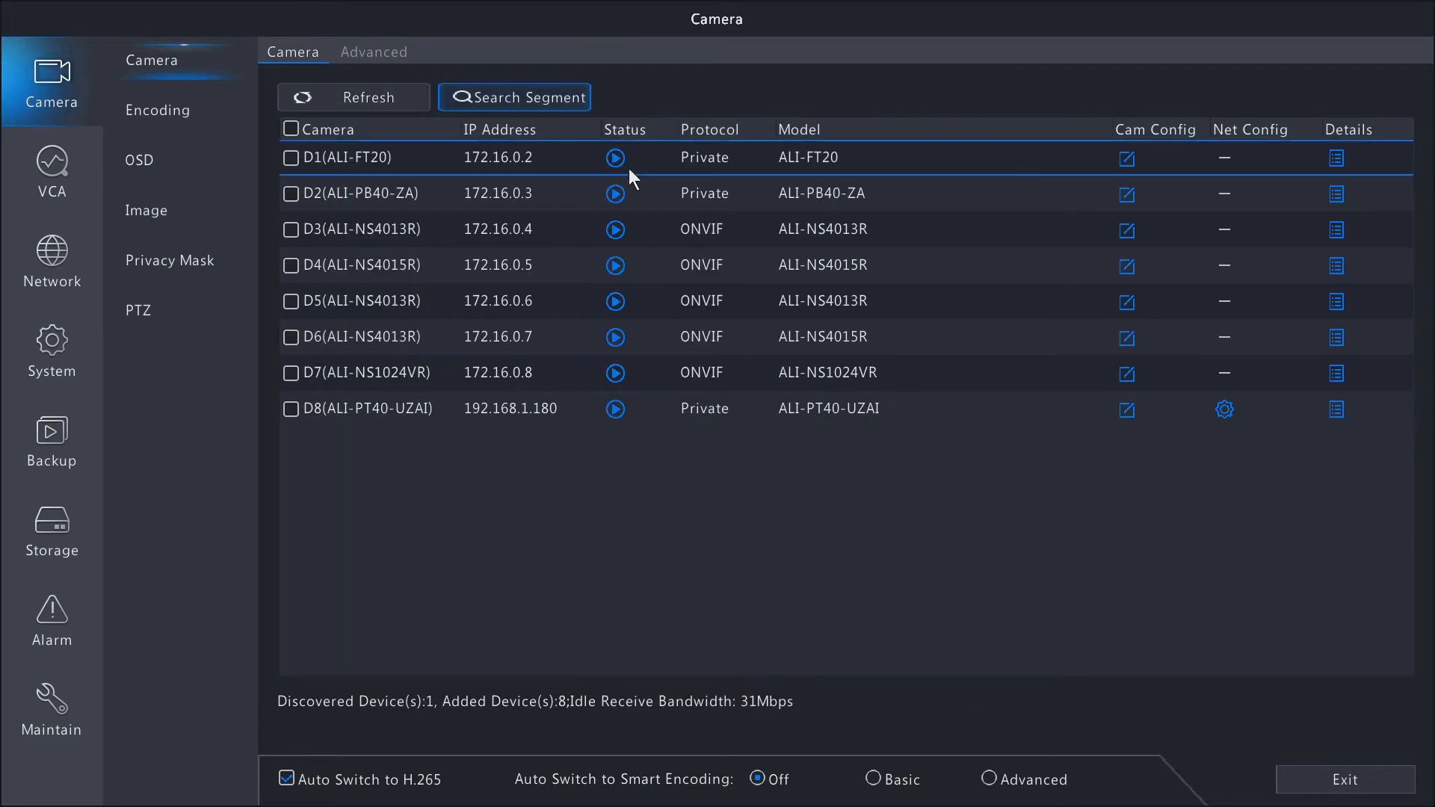
Search the network segment from 192.168.1.1 to 192.168.1.255 for cameras.
left_click(540, 95)
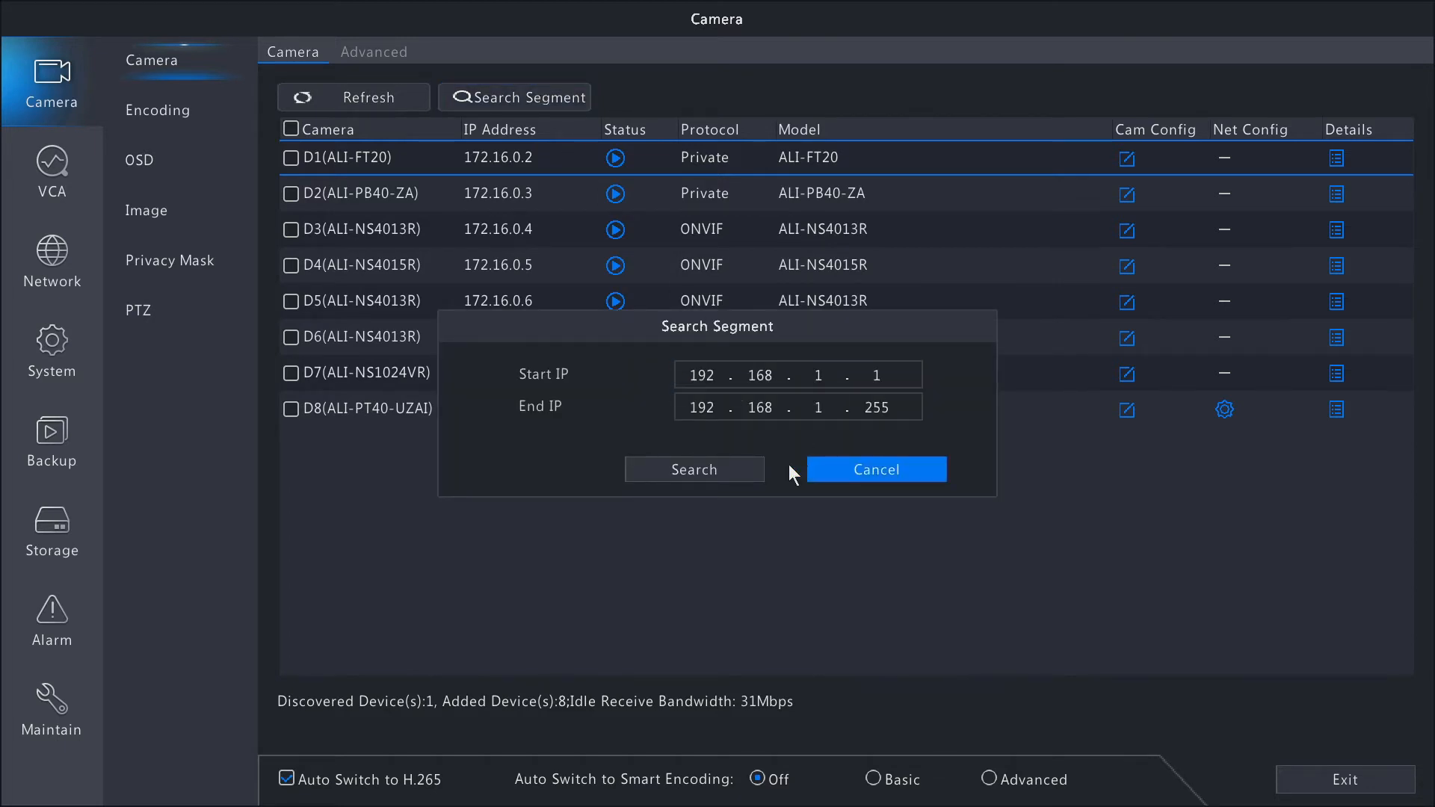
left_click(703, 475)
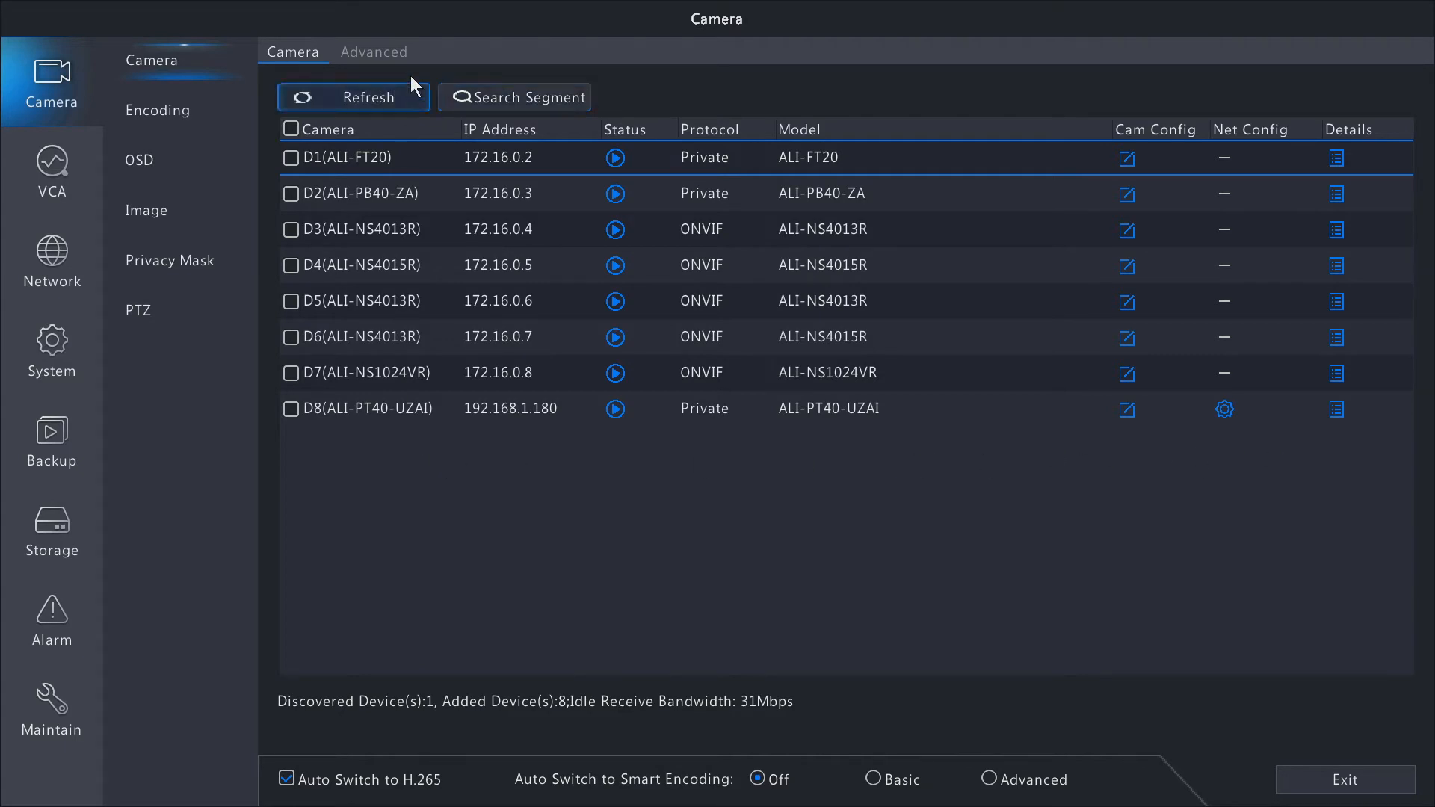
Check cameras D1, D2 and D8 for new firmware versions and upgrade D8 (ALI-PT40-UZAI) by cloud.
left_click(351, 54)
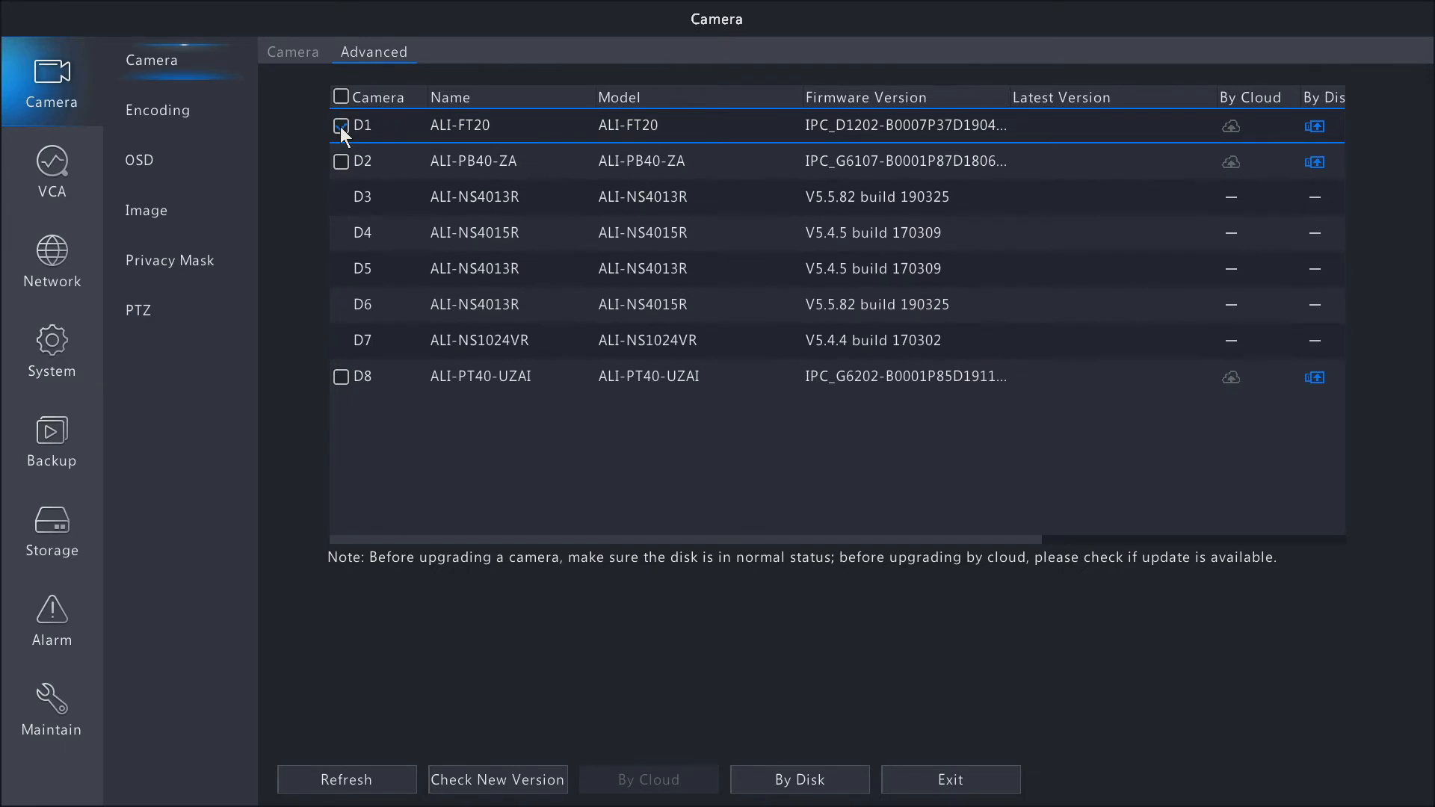
left_click(341, 126)
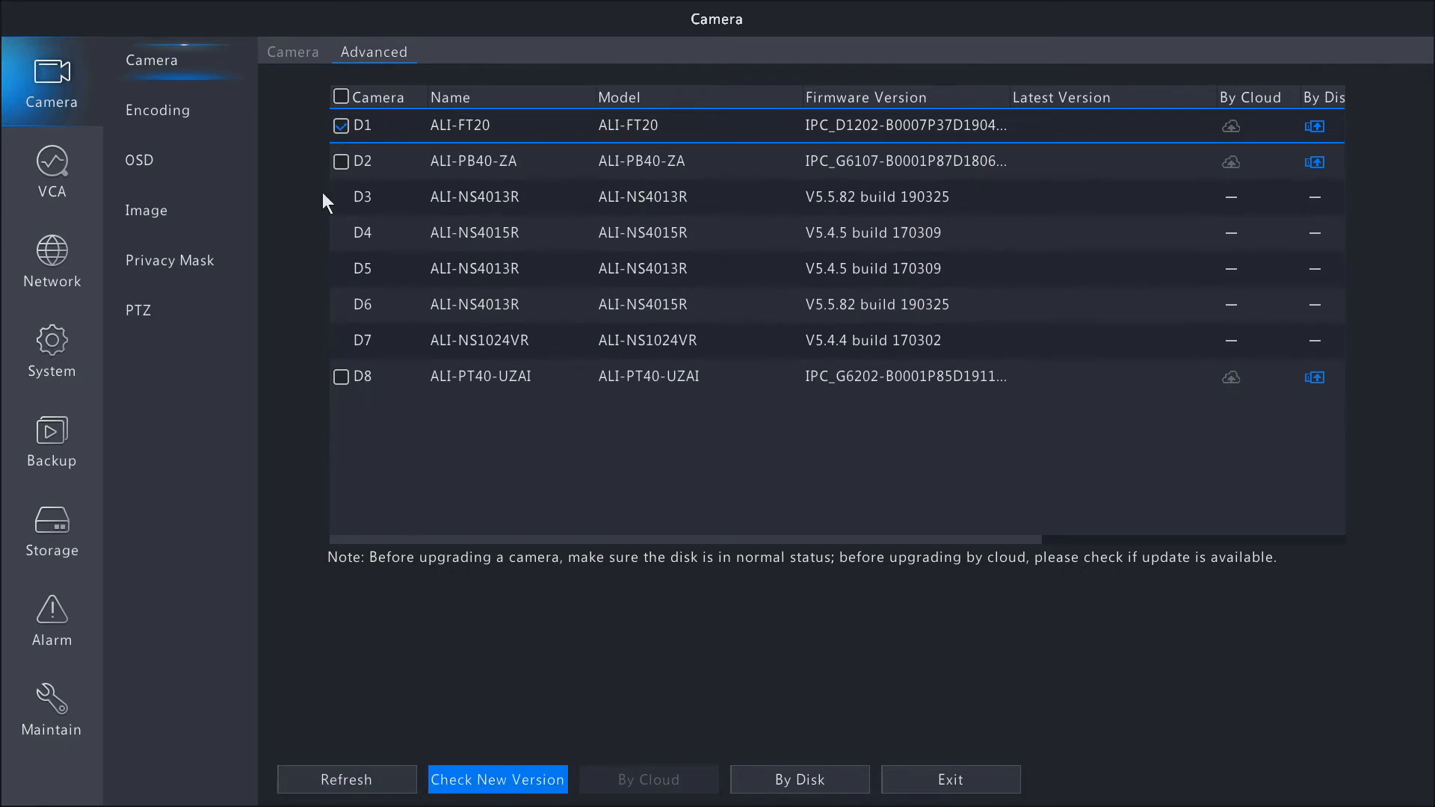
left_click(341, 162)
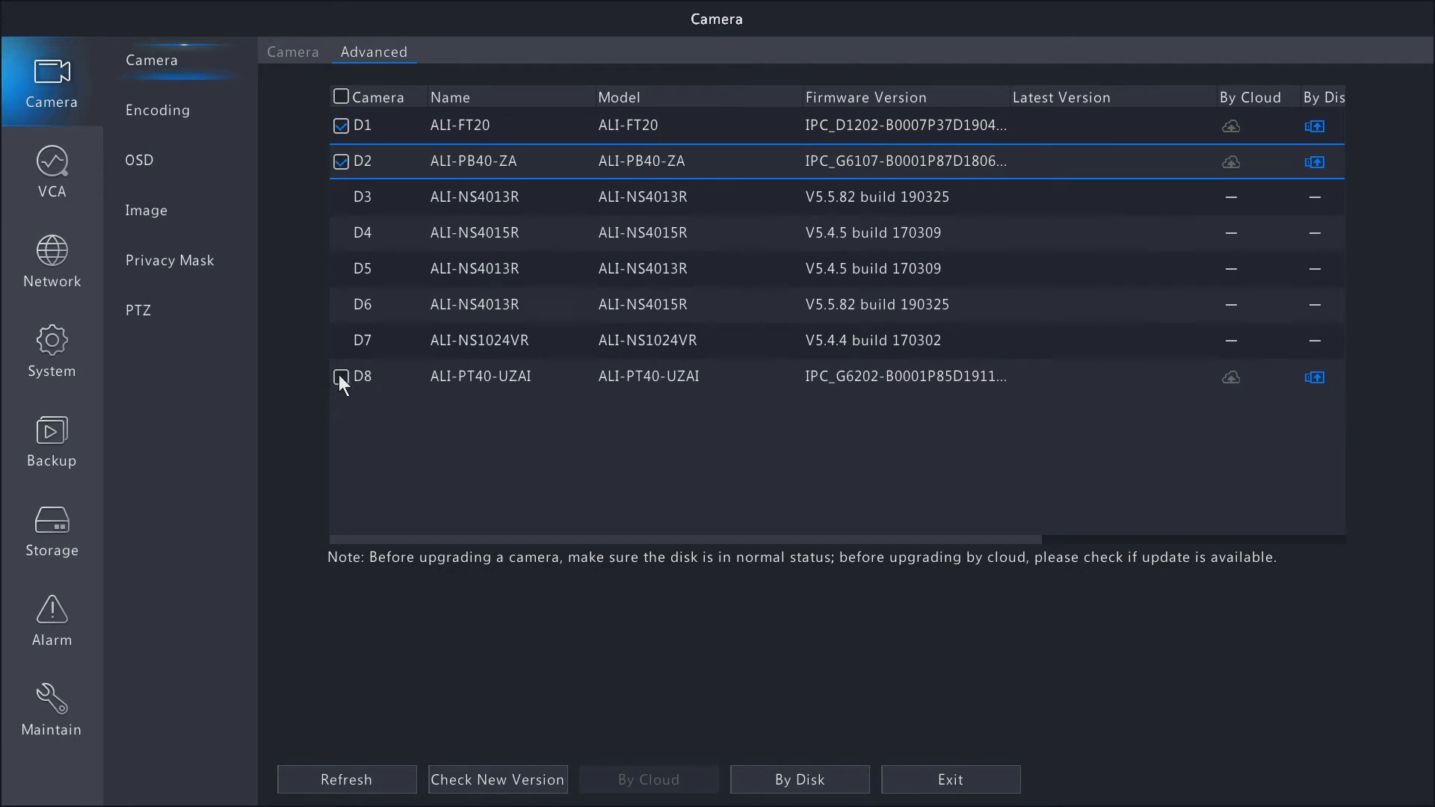
left_click(341, 378)
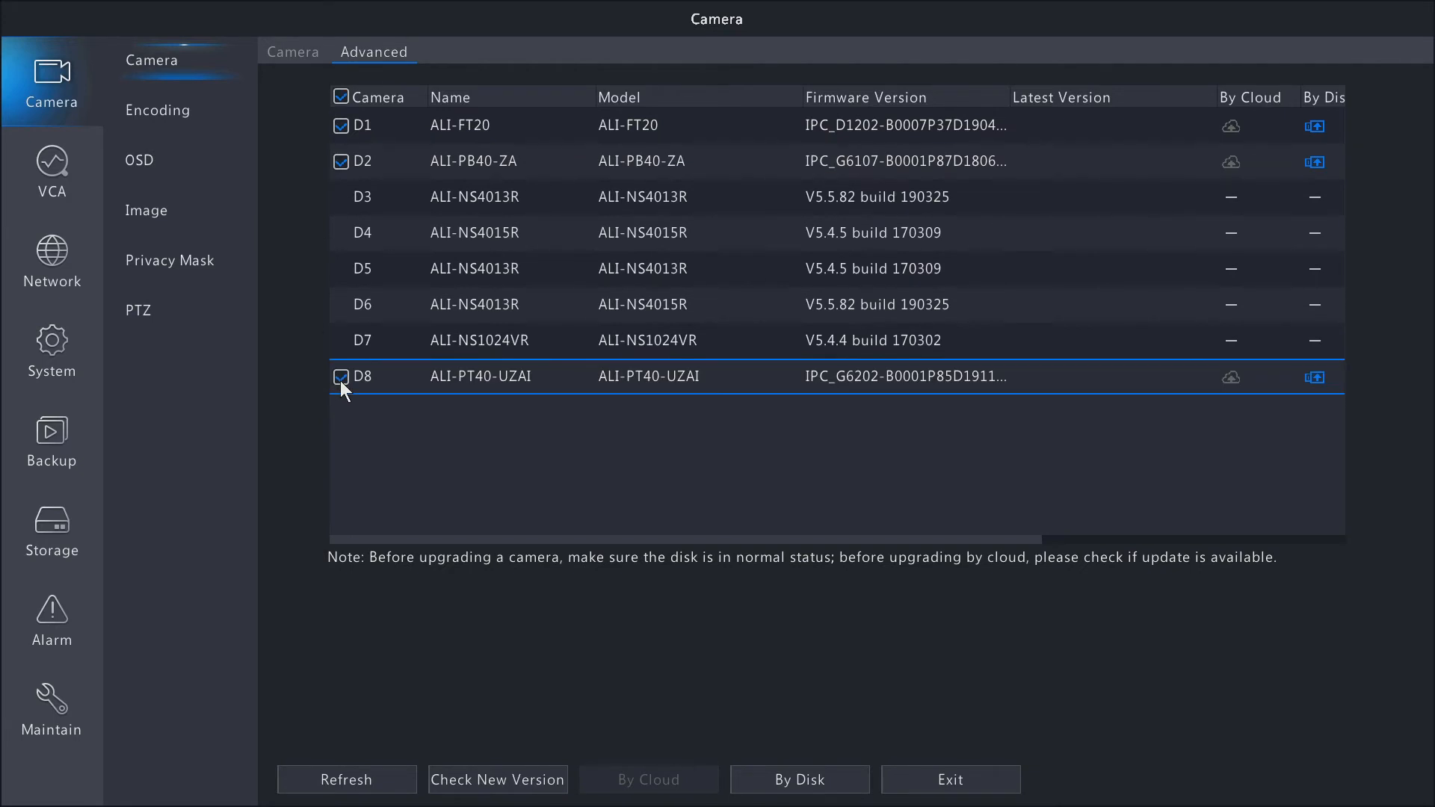
left_click(468, 782)
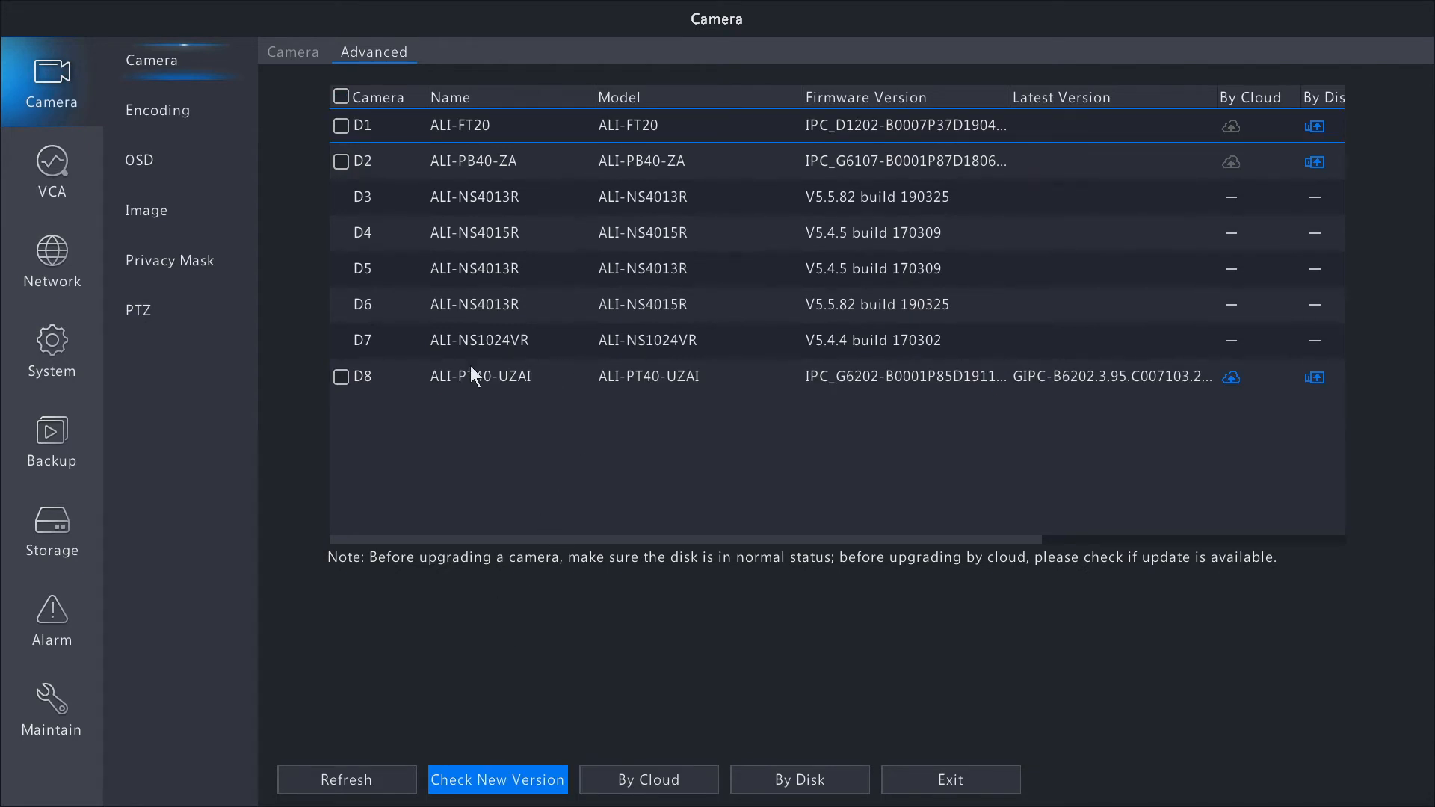
left_click(1232, 378)
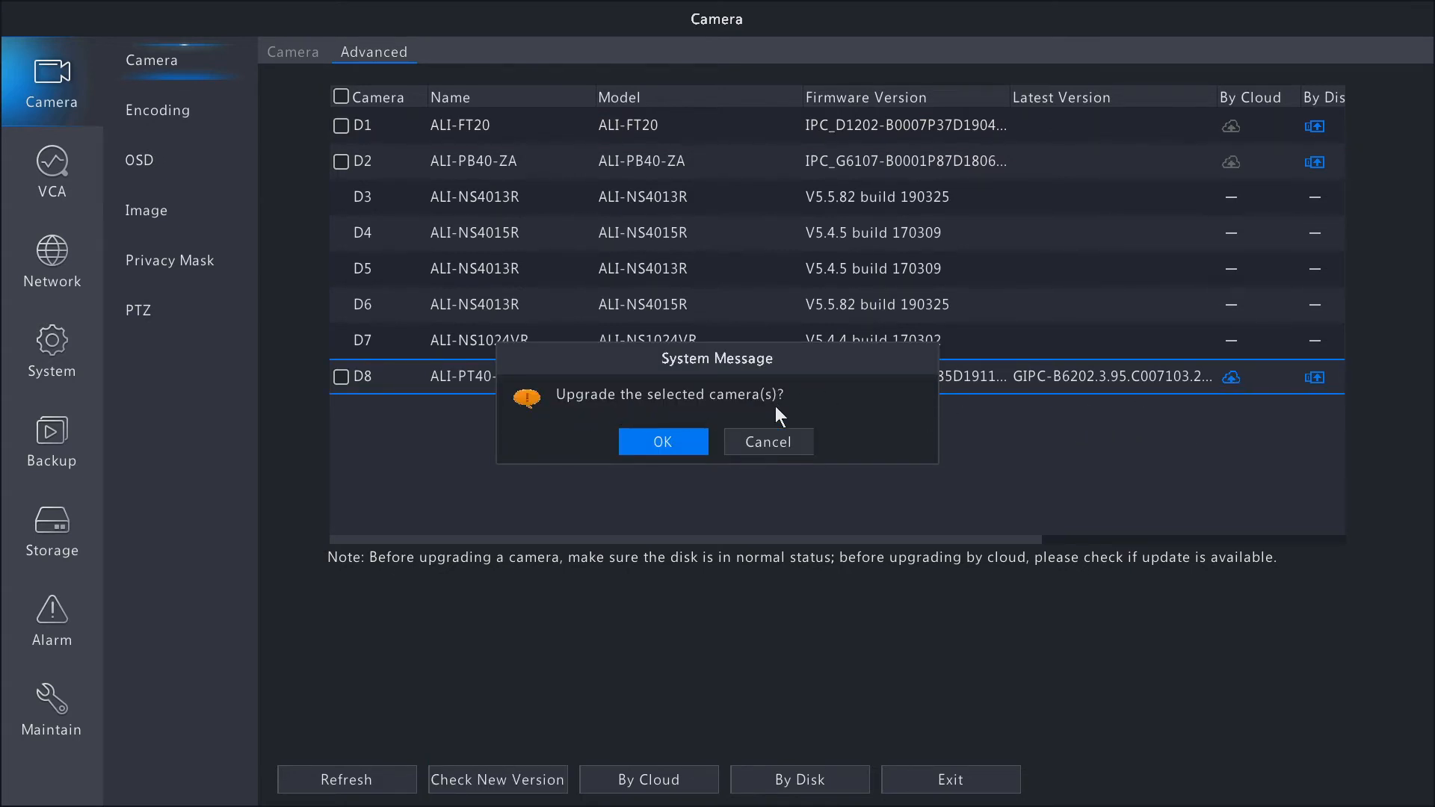
left_click(661, 440)
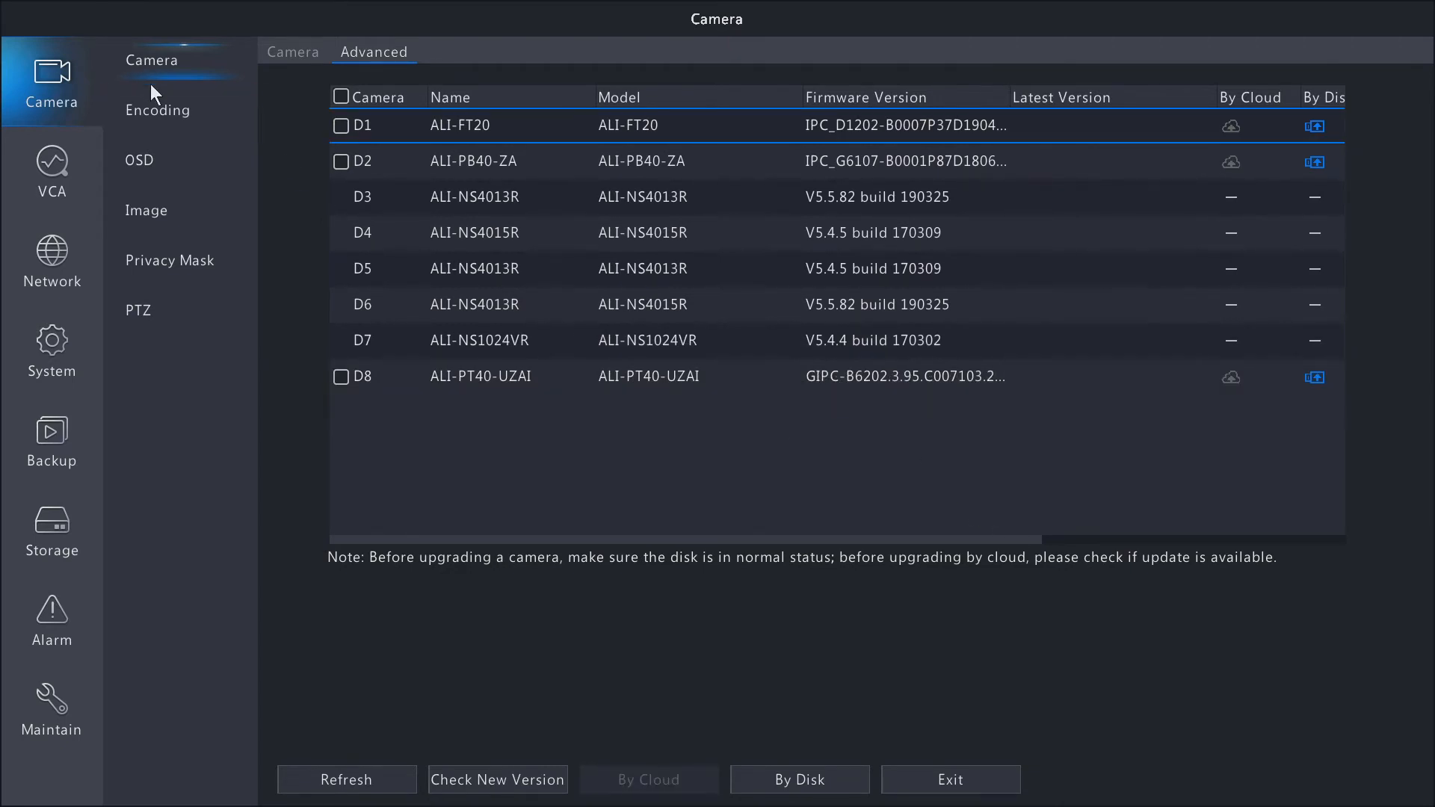
Review the encoding settings of camera D1, the selectable cameras and the options for copying settings to other cameras, without copying.
left_click(190, 118)
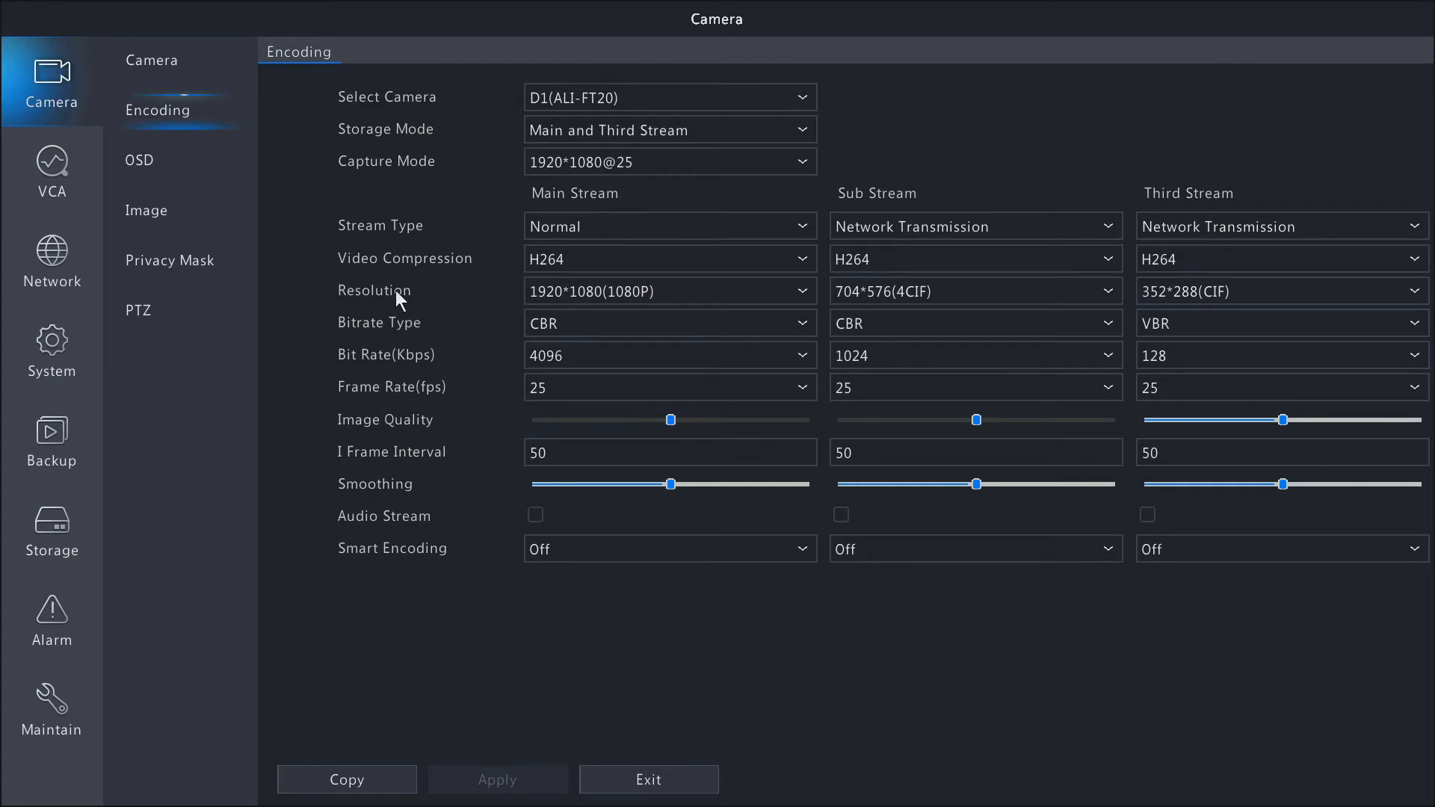
left_click(806, 97)
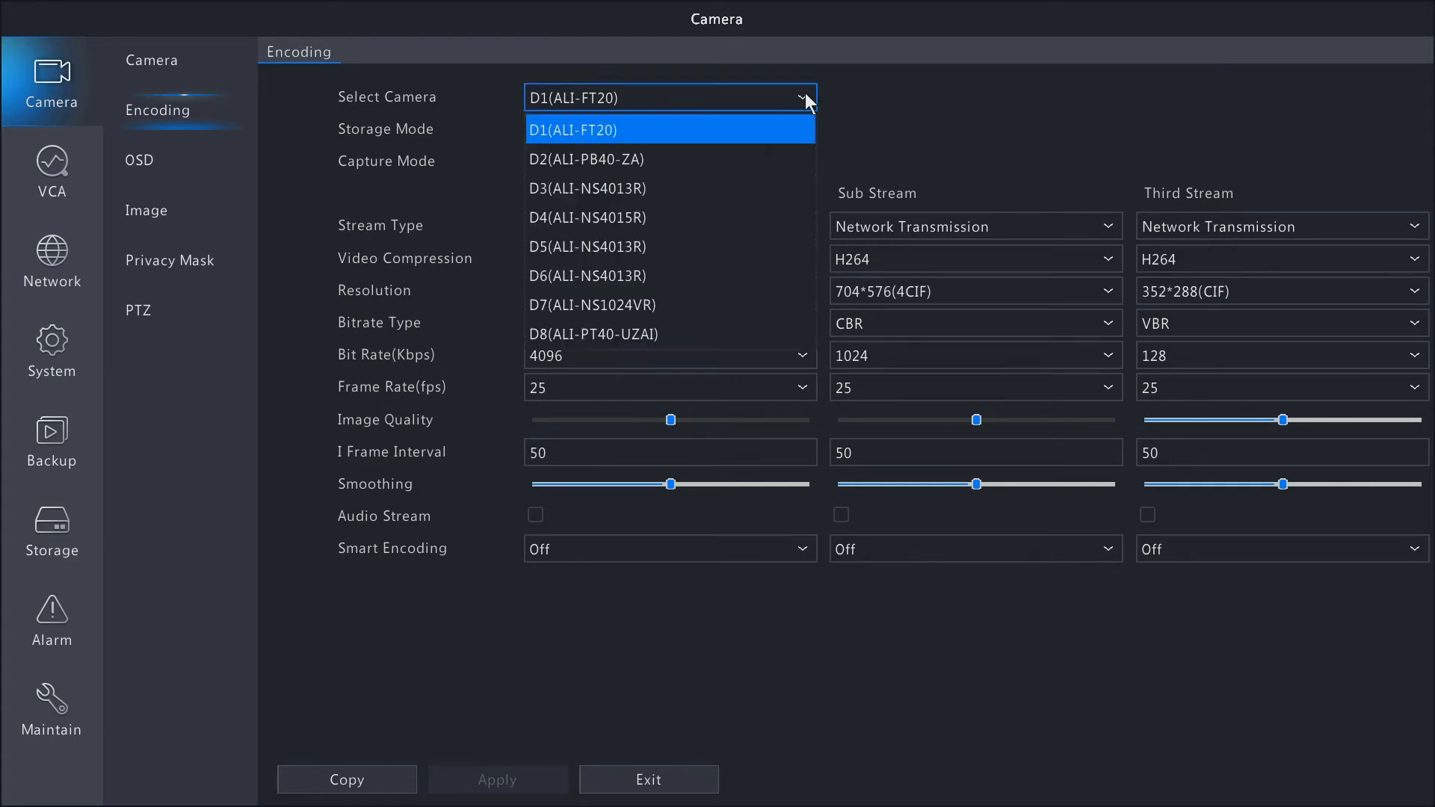
left_click(853, 102)
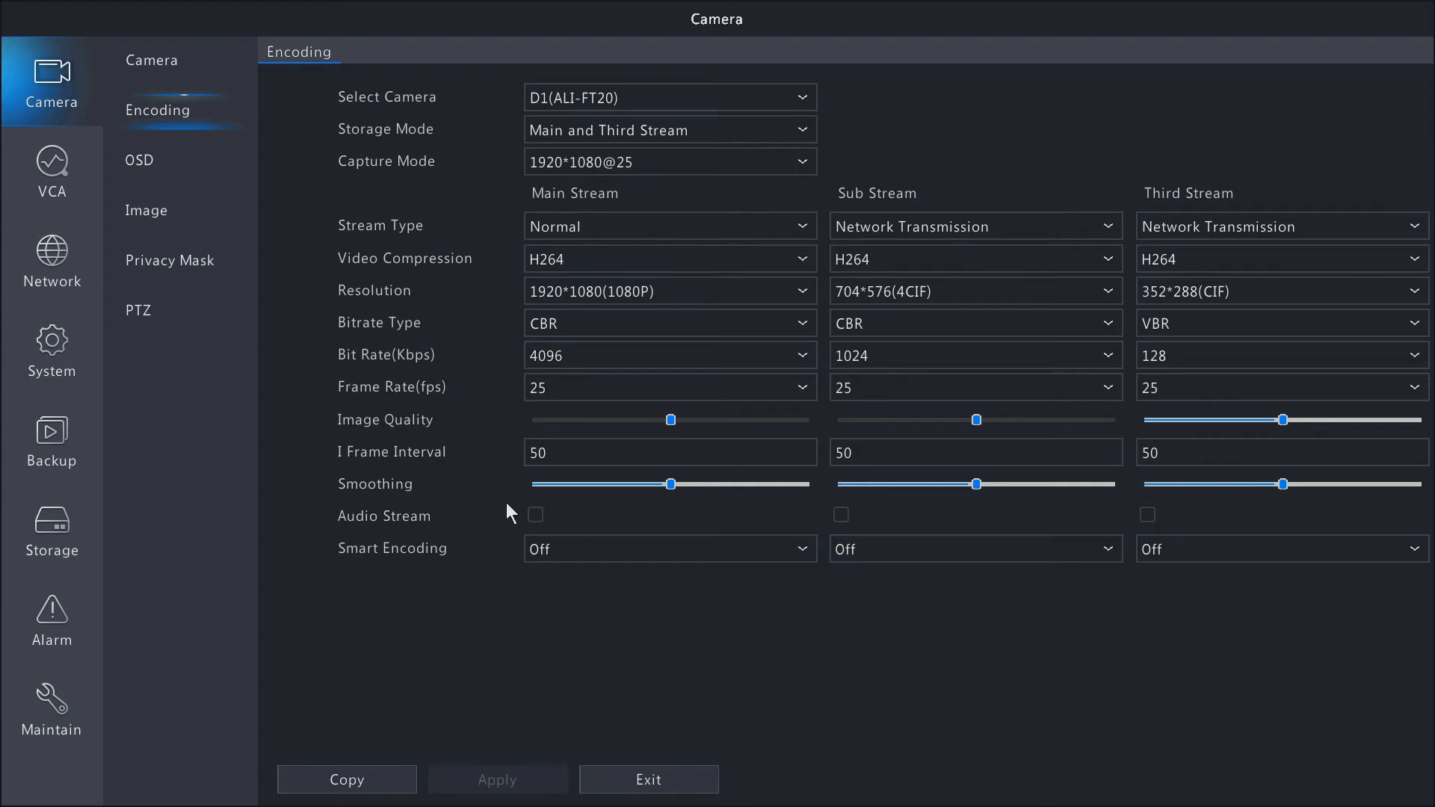
left_click(370, 786)
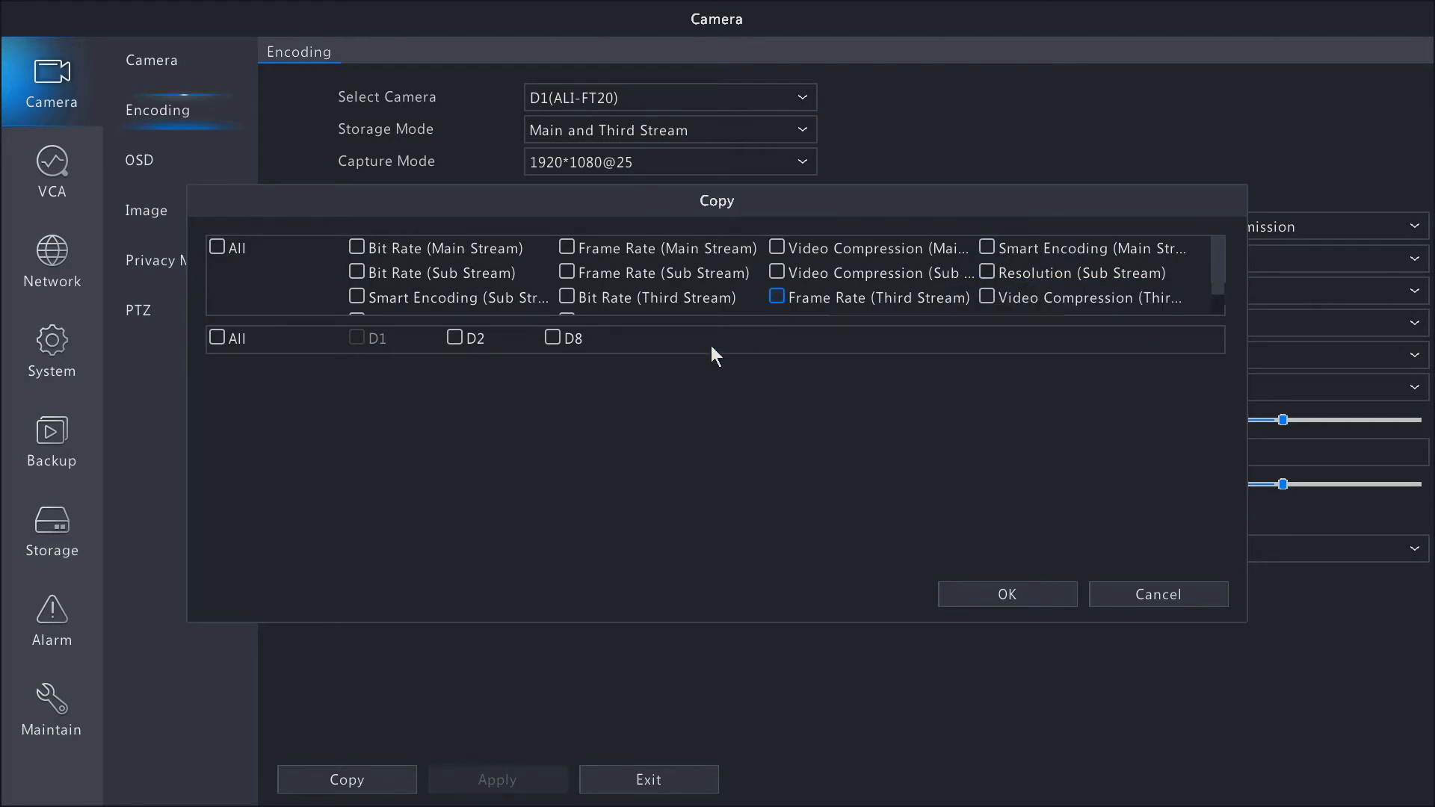
left_click(1139, 592)
Examine camera D1's OSD settings, including its editable name and the font size choices, without changing them.
left_click(168, 159)
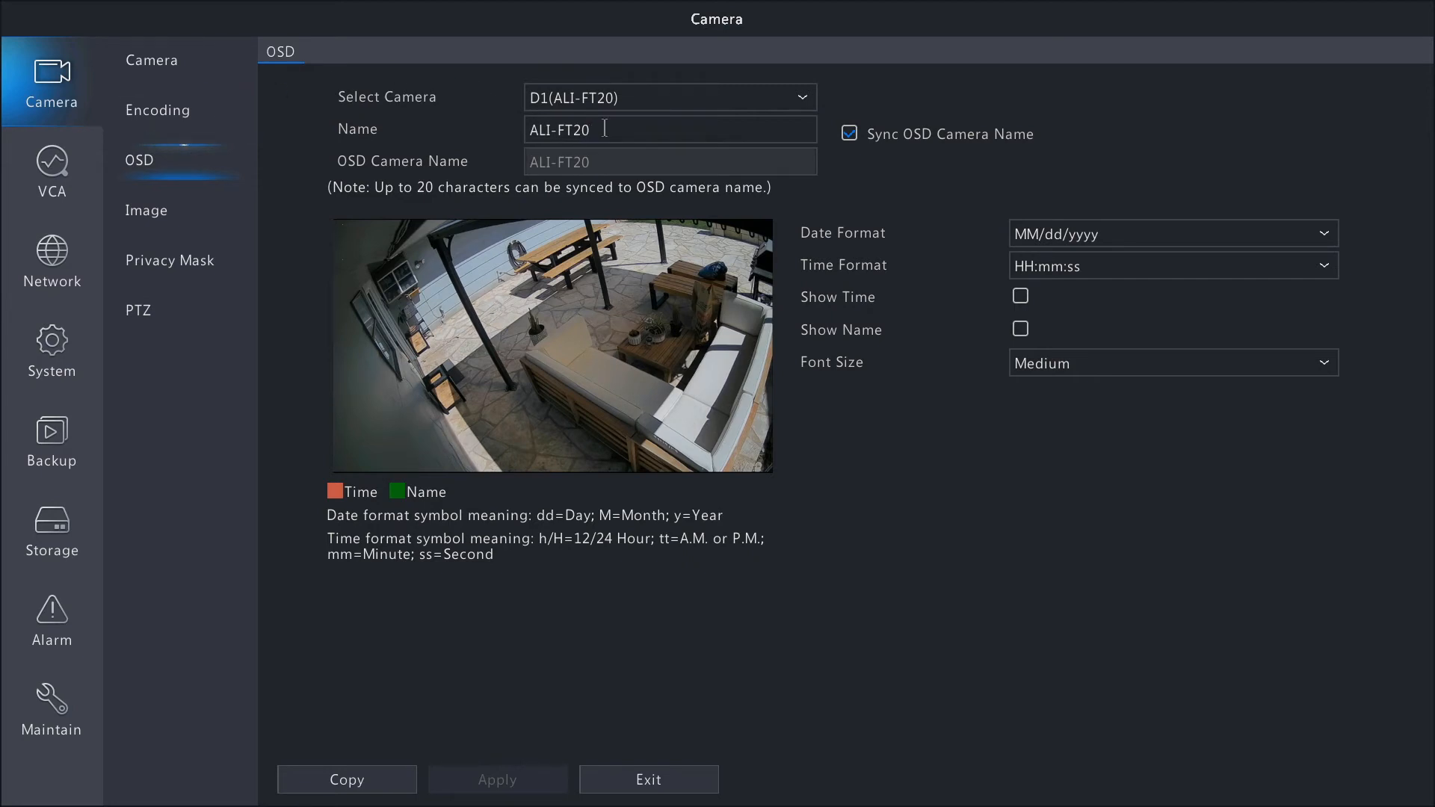
left_click(604, 129)
left_click_drag(605, 128, 482, 127)
left_click(478, 130)
left_click(1124, 371)
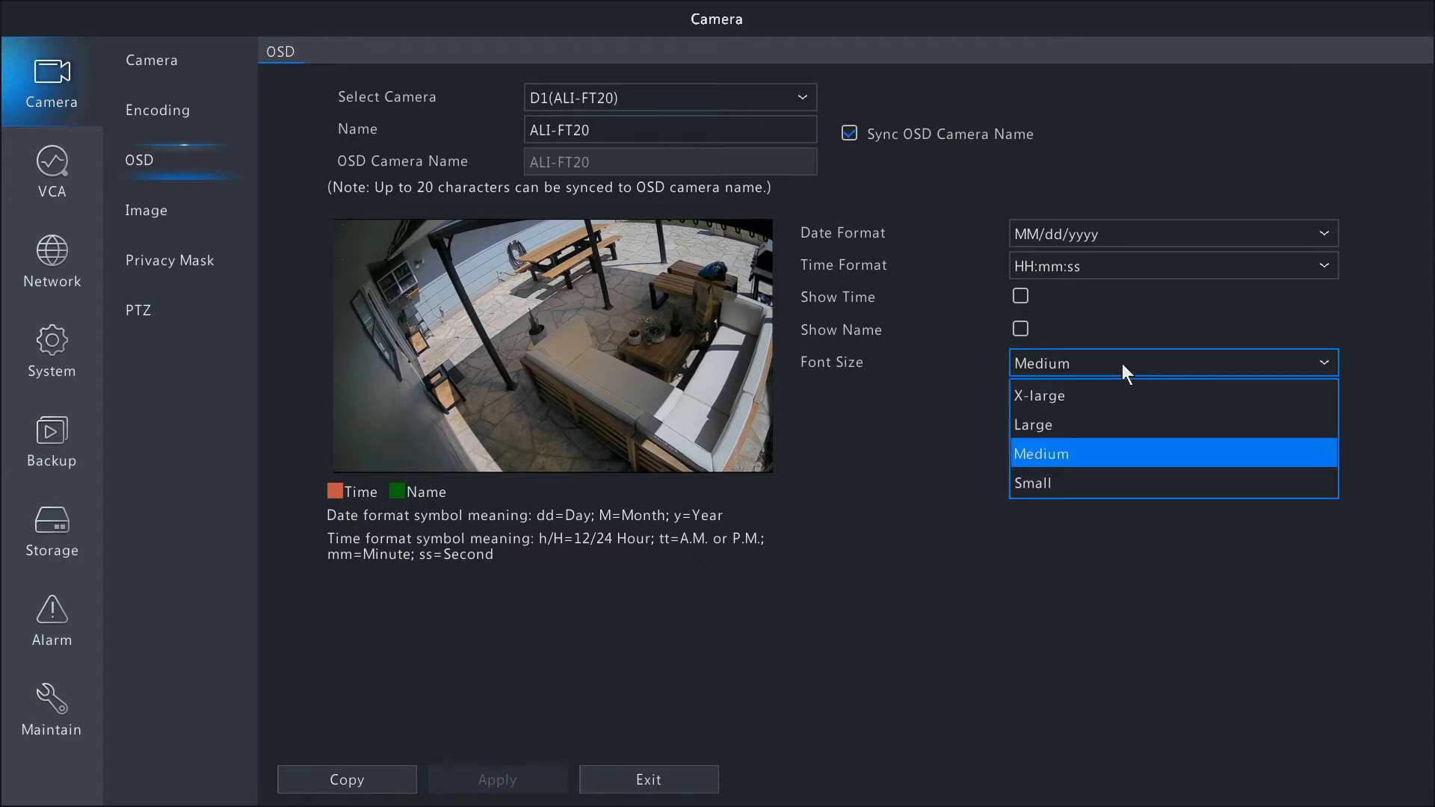
left_click(954, 369)
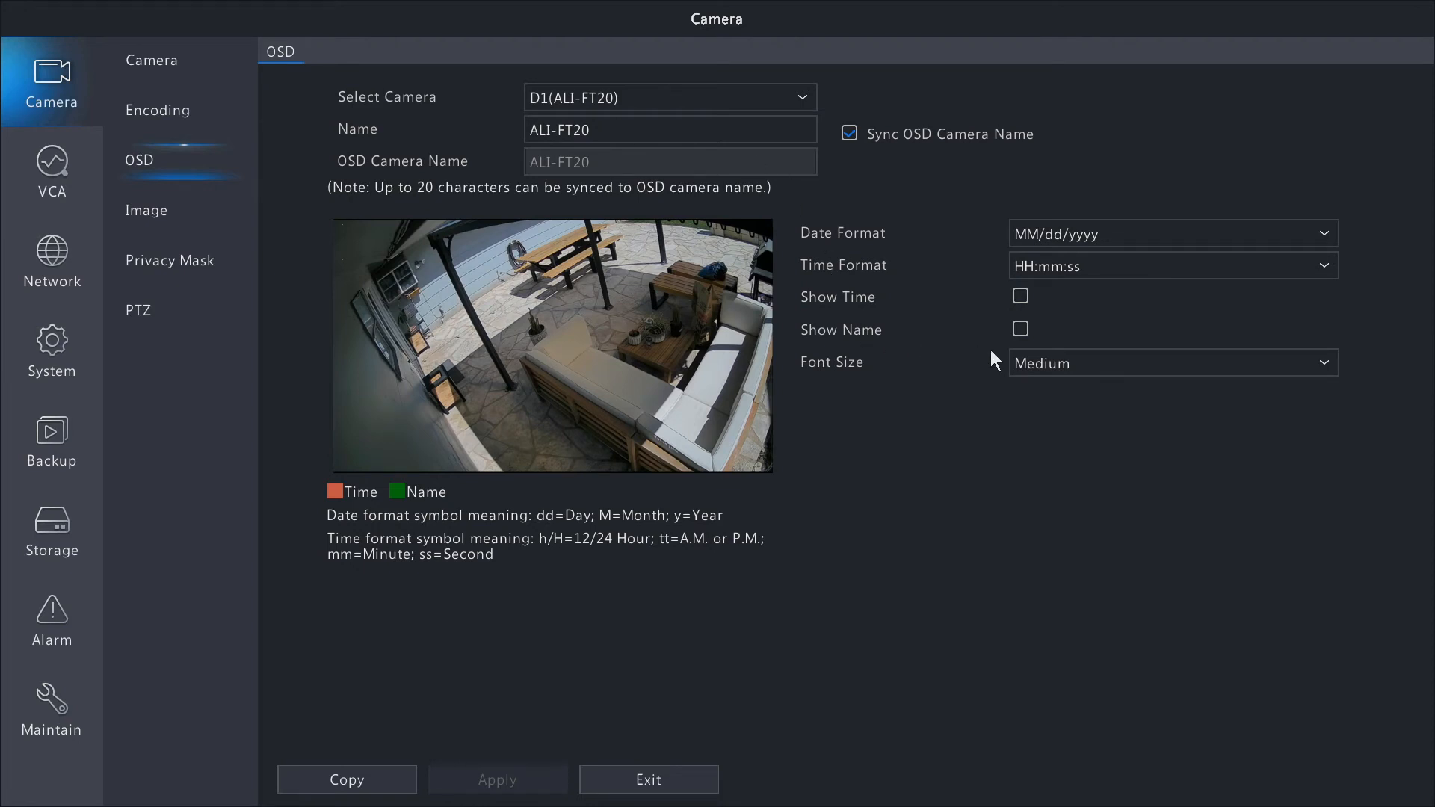
Enable Show Name for camera D1, apply the name overlay at the image's lower-right corner, and move it to the lower-left corner and apply.
left_click(1021, 329)
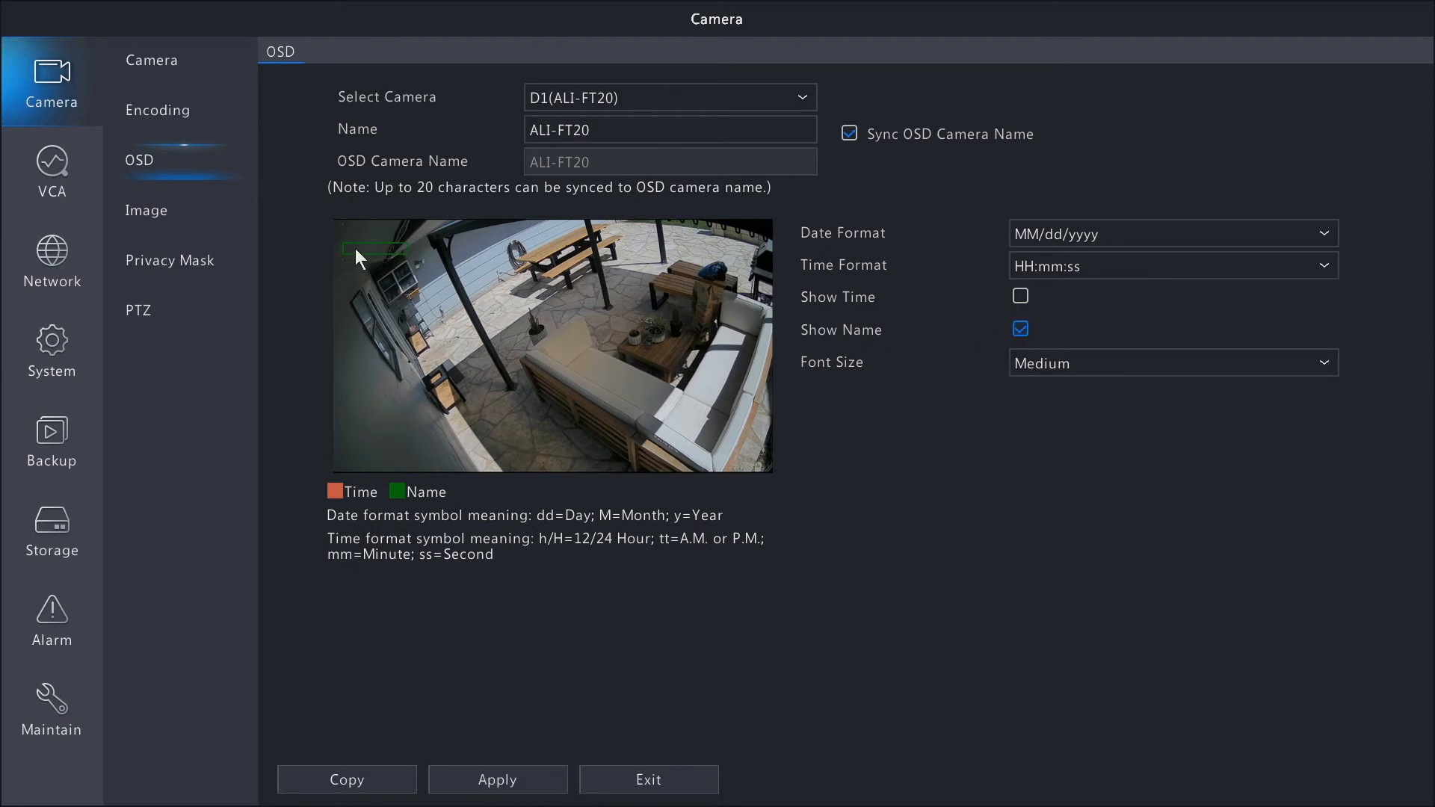
left_click_drag(381, 256, 723, 453)
left_click(484, 780)
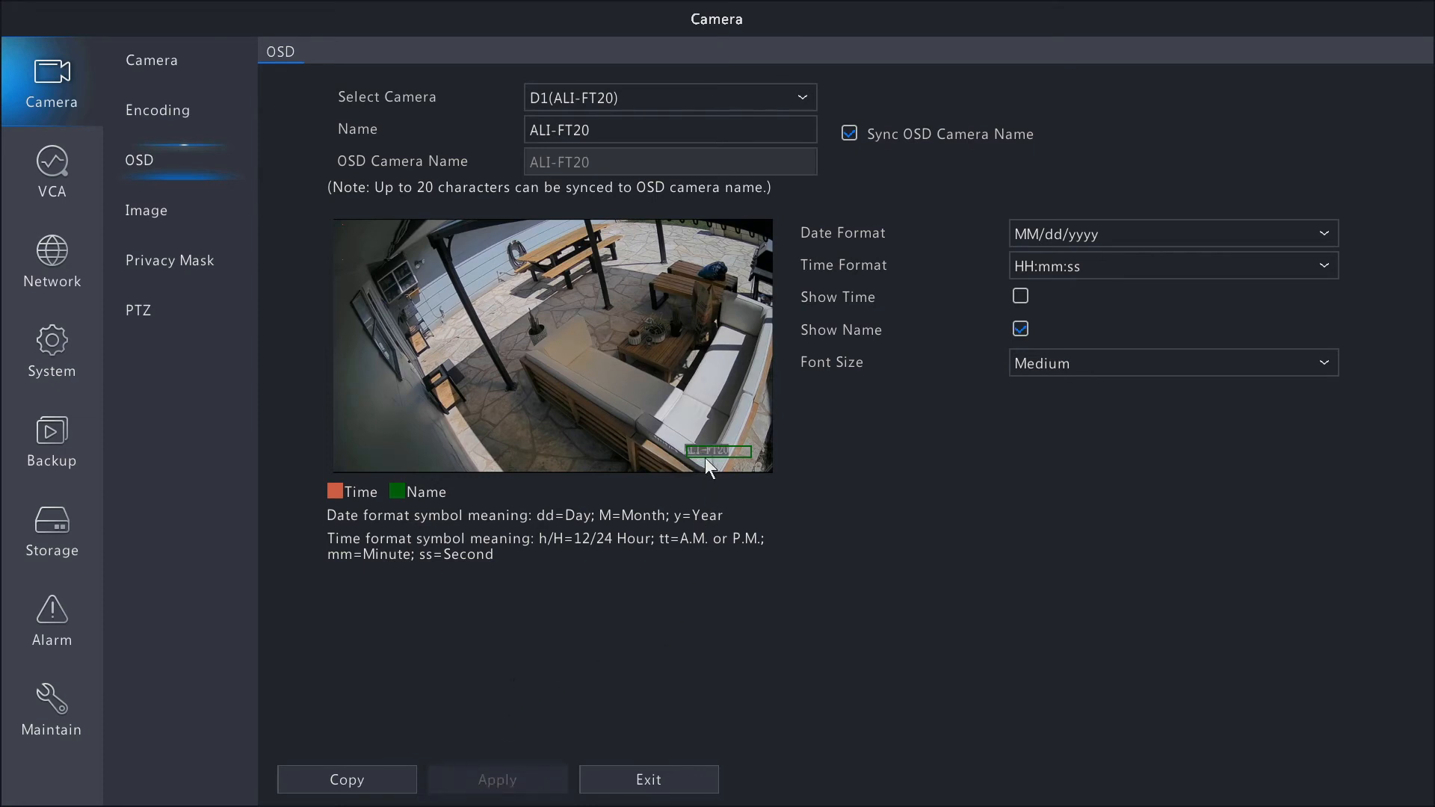
left_click_drag(725, 452, 381, 453)
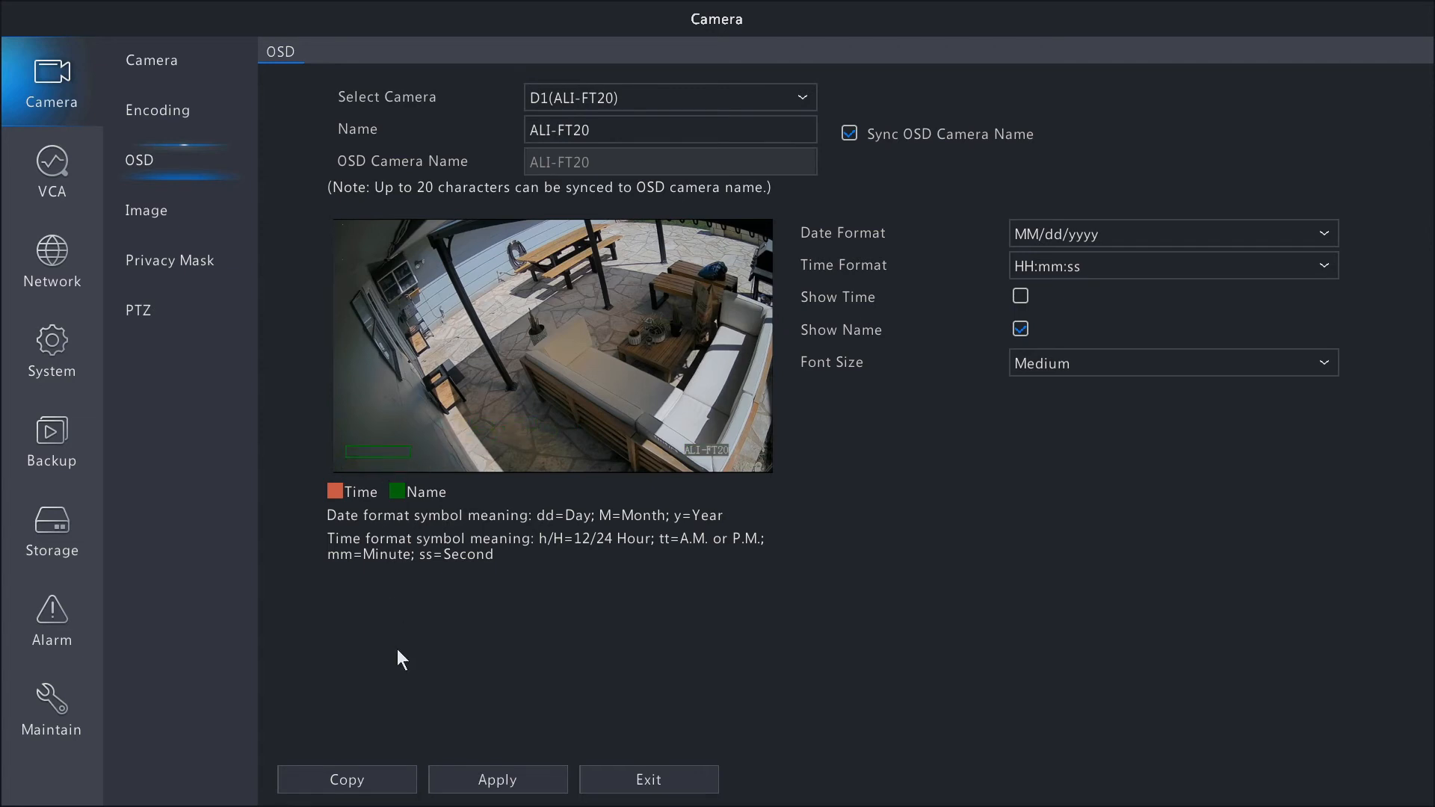
left_click(471, 778)
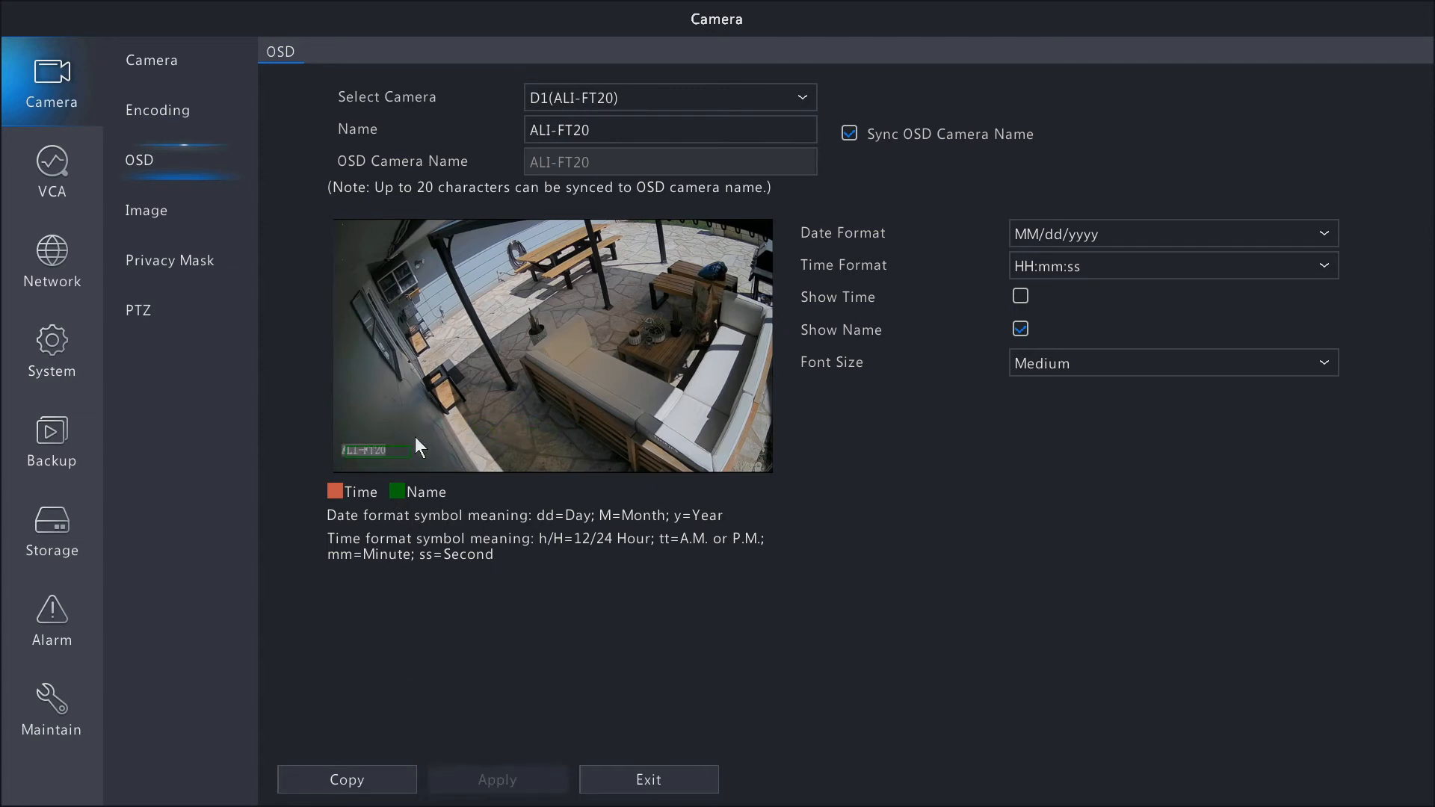
Examine camera D1's image enhancement settings, including the image scene and image rotation choices, without changing them.
left_click(164, 210)
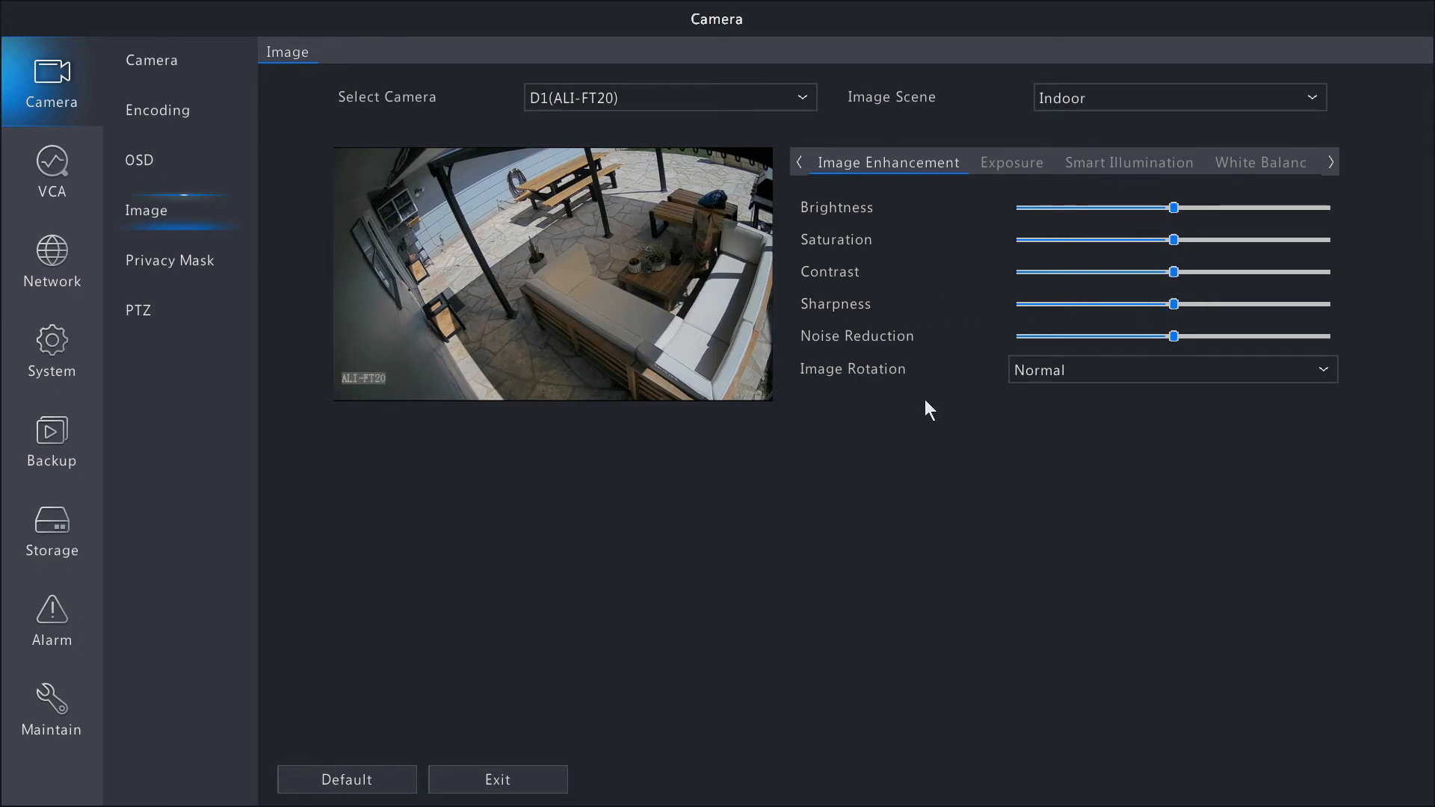
left_click(1191, 378)
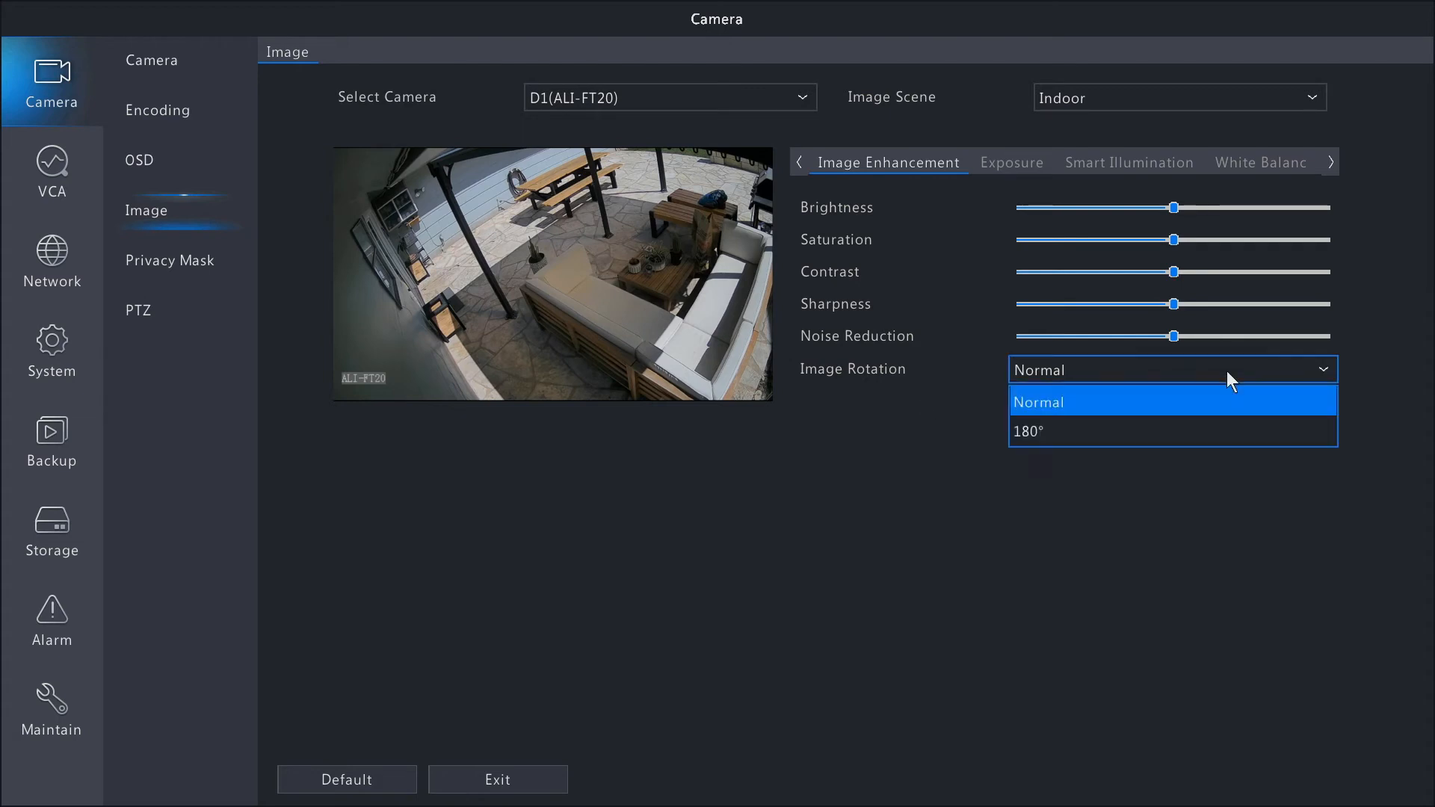
left_click(944, 337)
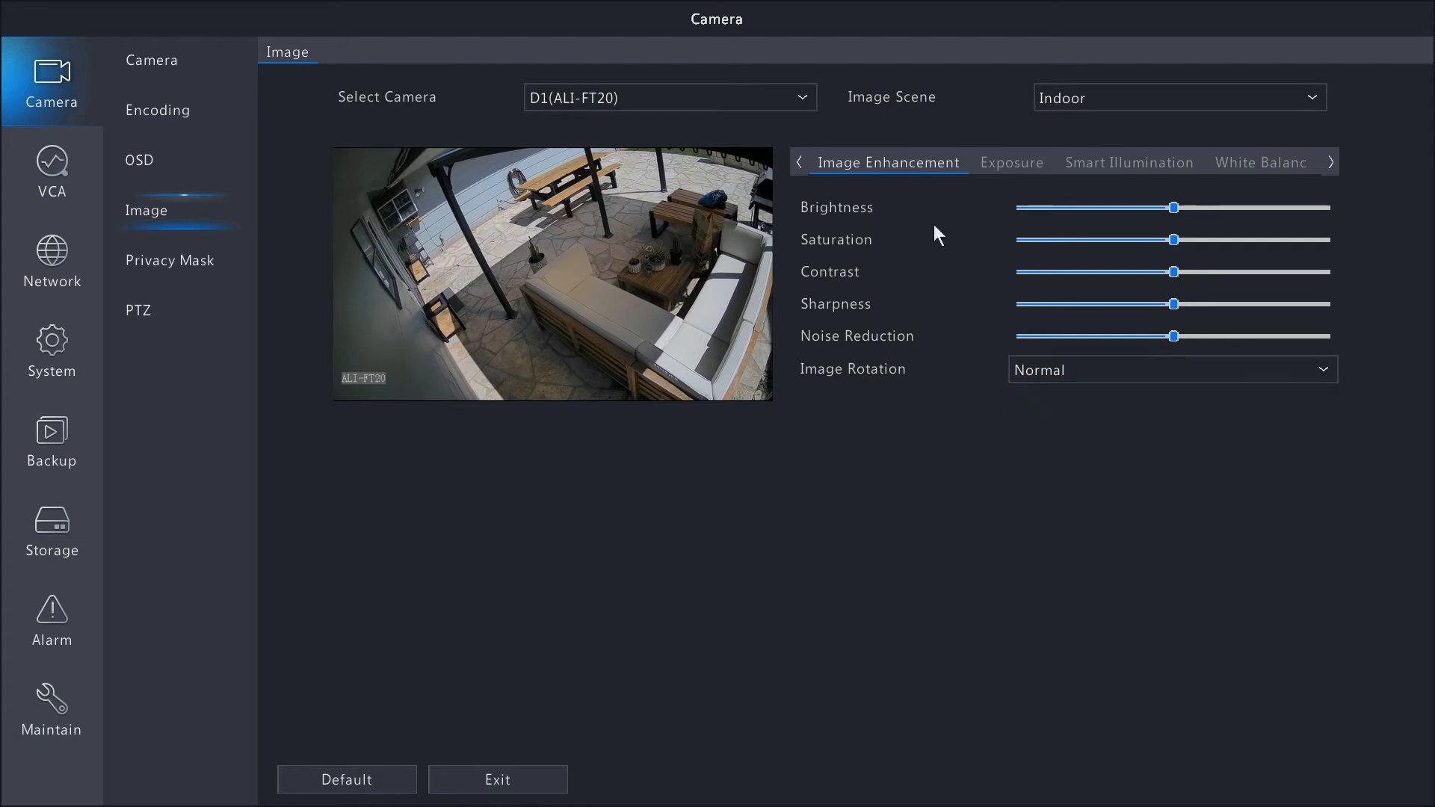
left_click(1312, 102)
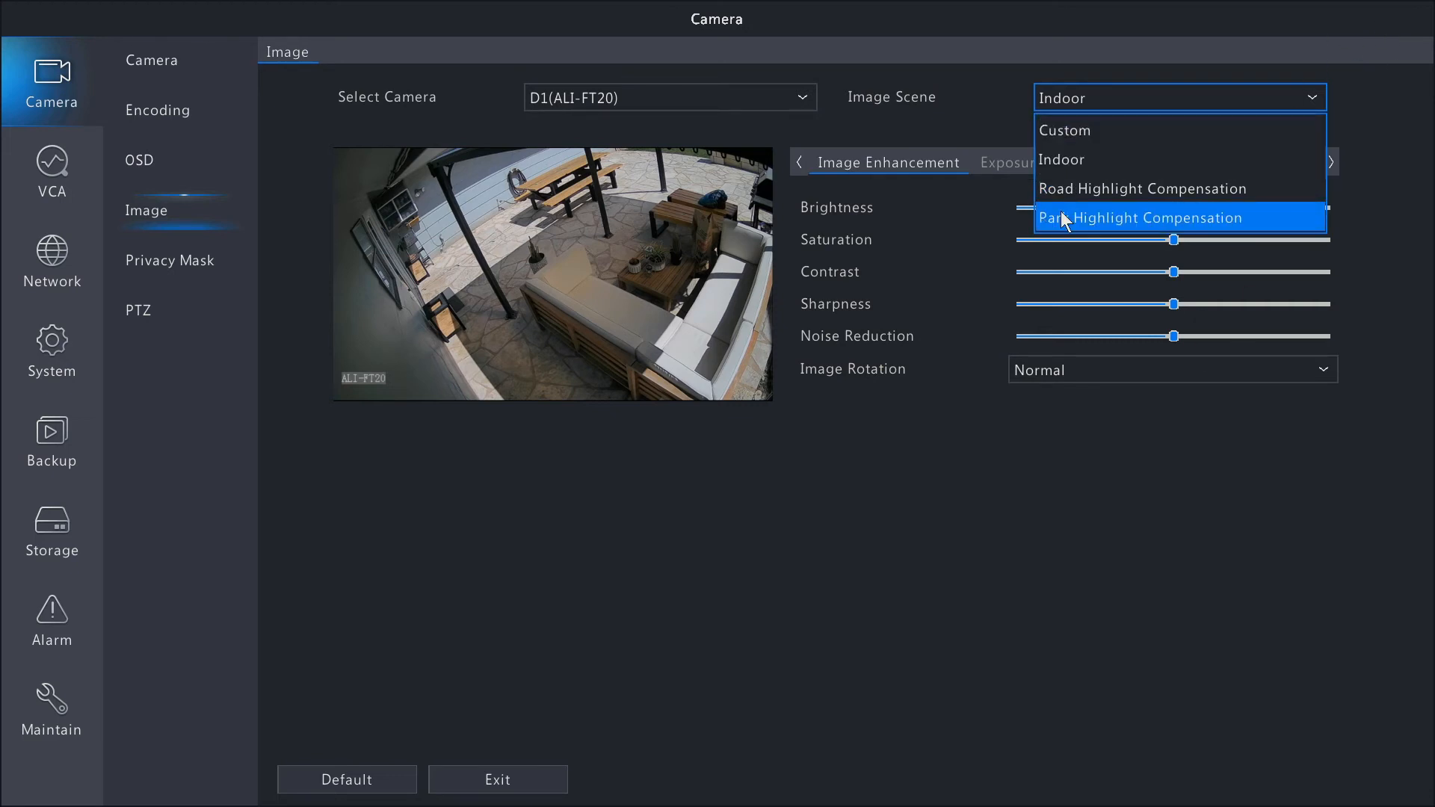
left_click(1384, 93)
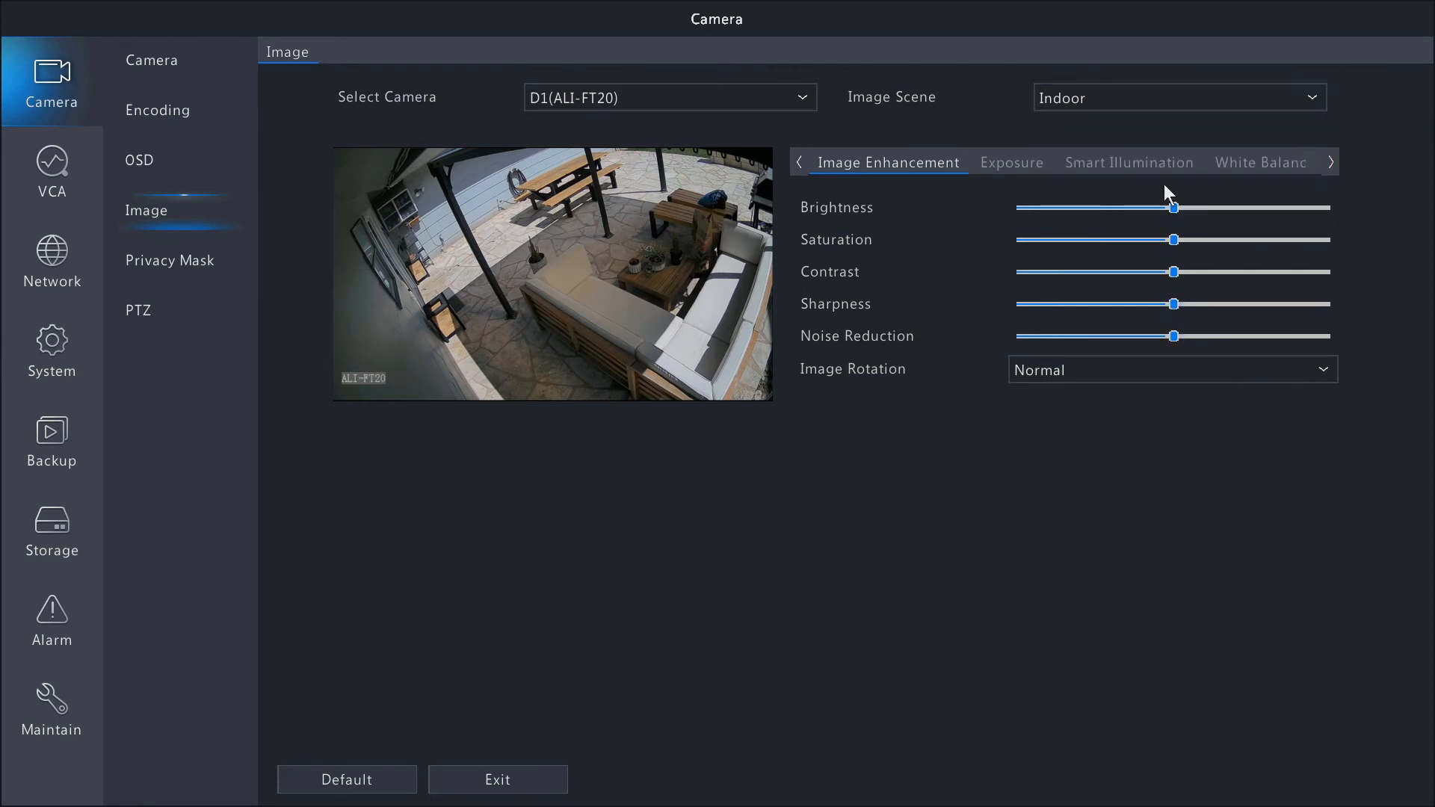
left_click(1143, 377)
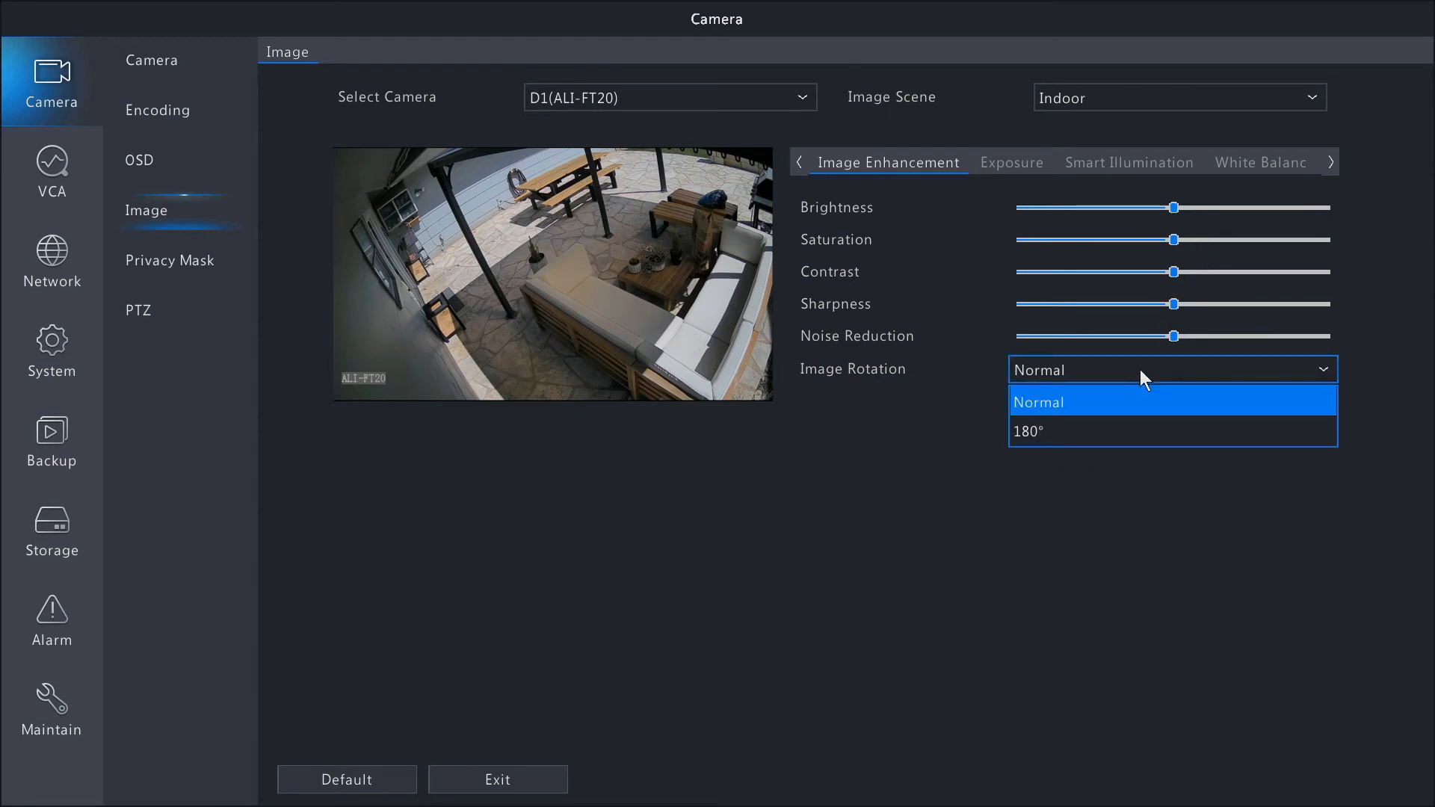
left_click(955, 409)
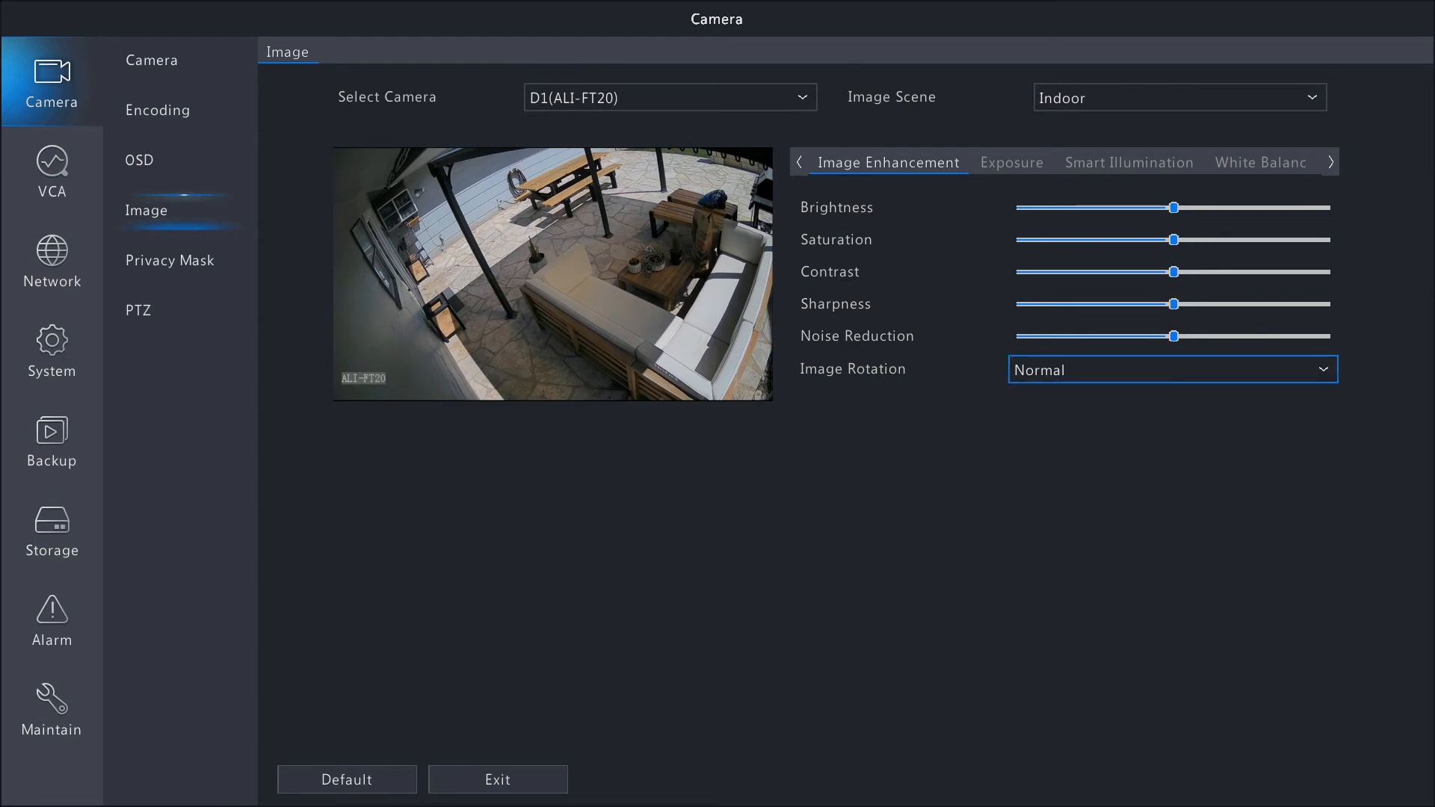
Review camera D1's exposure mode choices without changing the mode, and raise its exposure compensation slightly.
left_click(1016, 162)
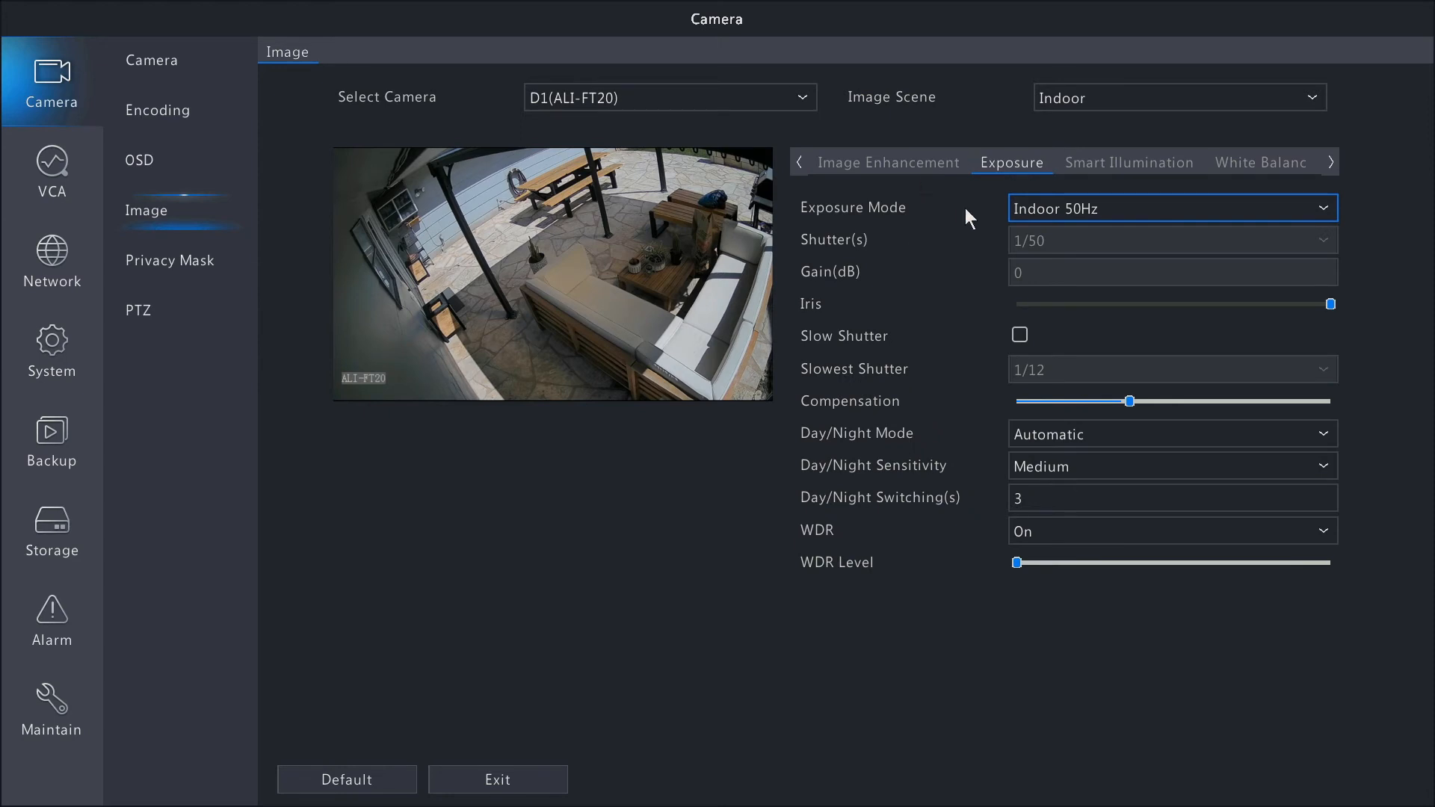
left_click(1317, 209)
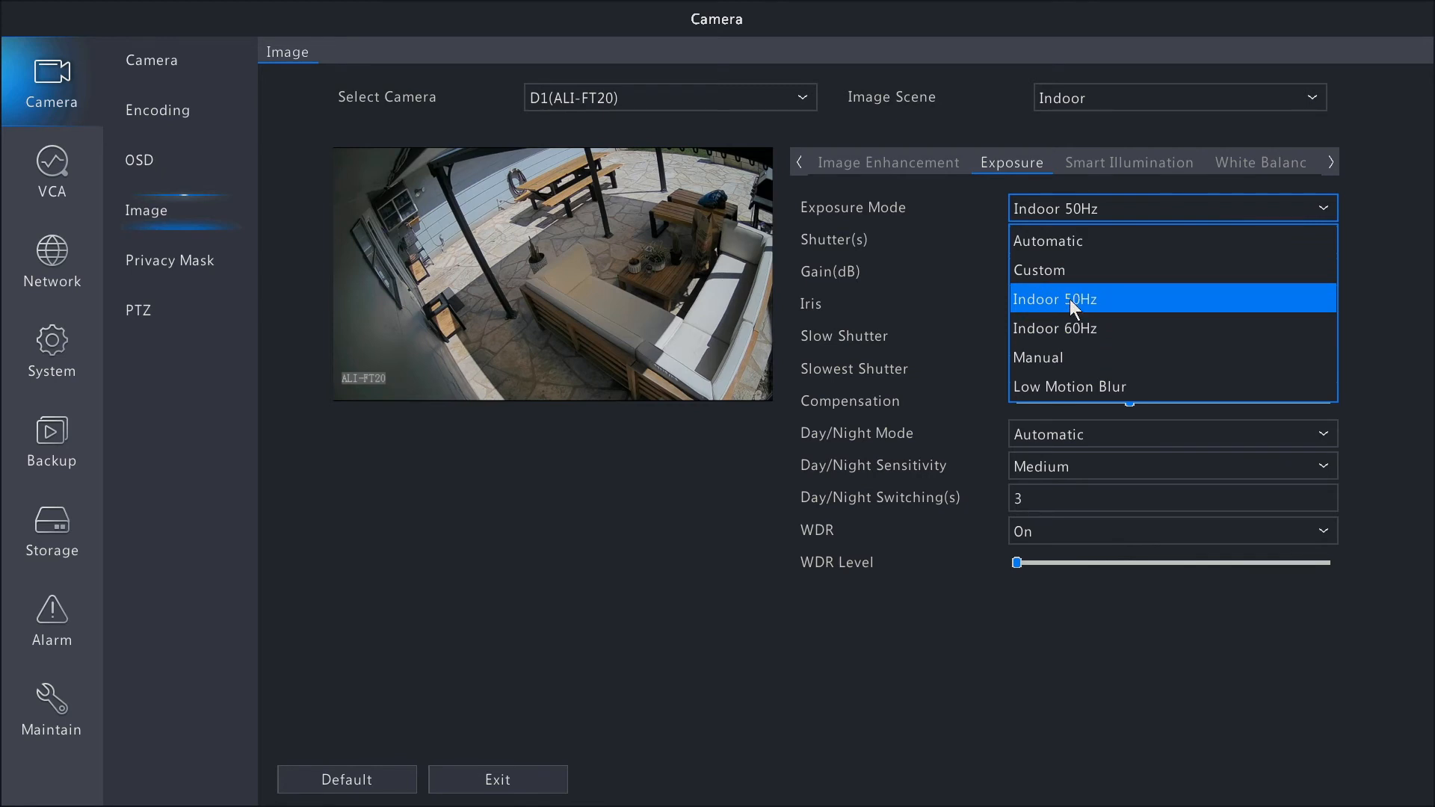
left_click(1394, 163)
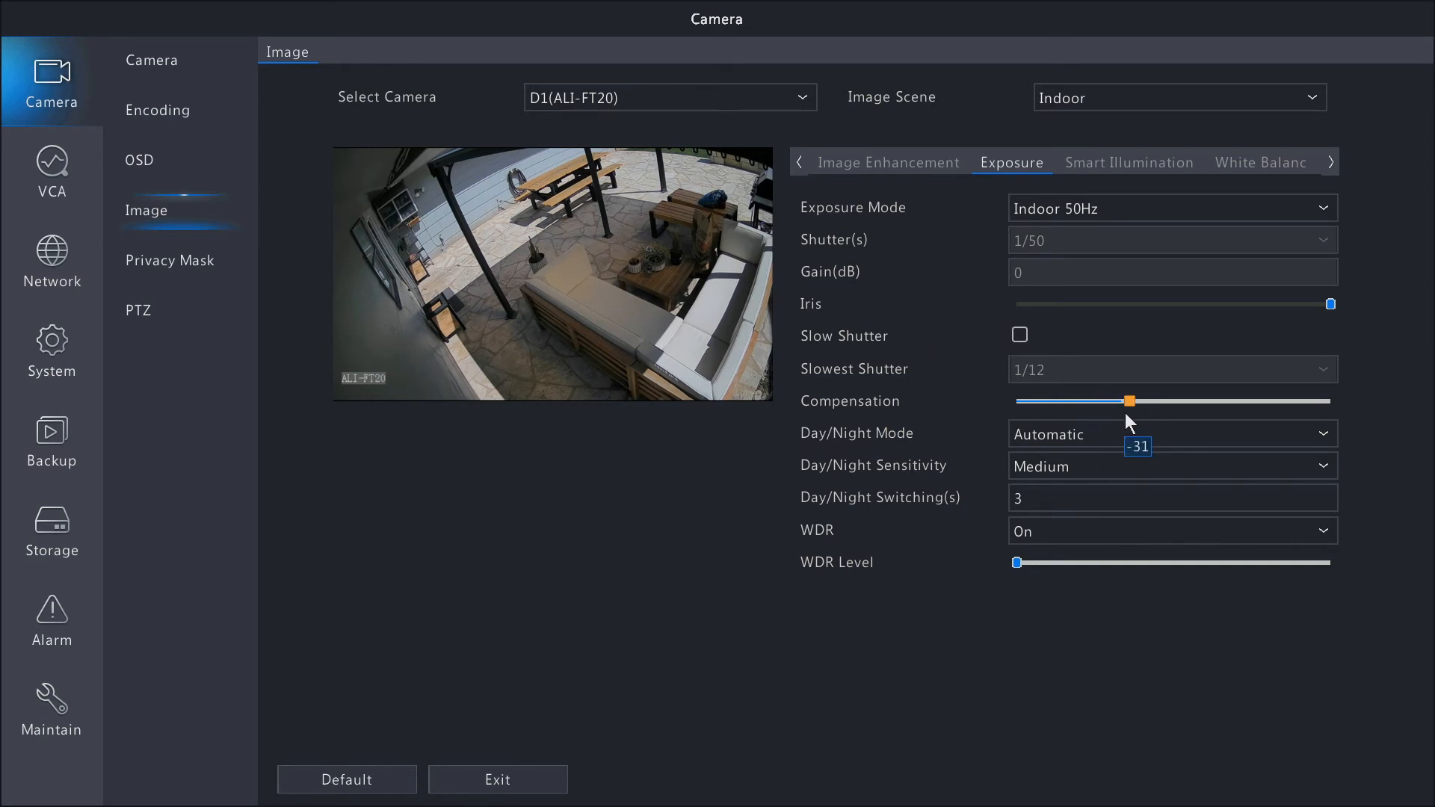
left_click_drag(1132, 400, 1159, 402)
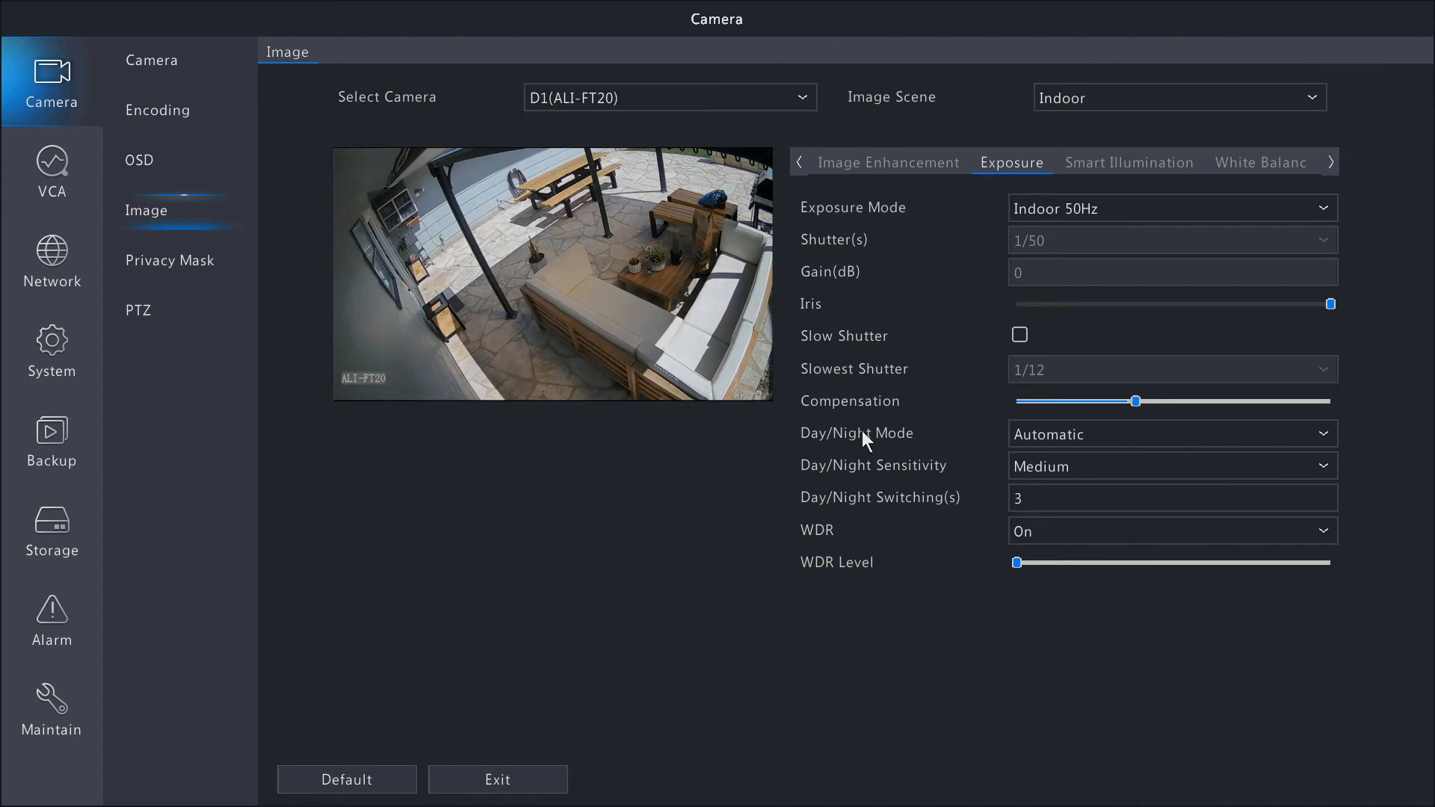
Examine the Day/Night Mode choices and the Day/Night Switching time for camera D1 without changing them.
left_click(1323, 438)
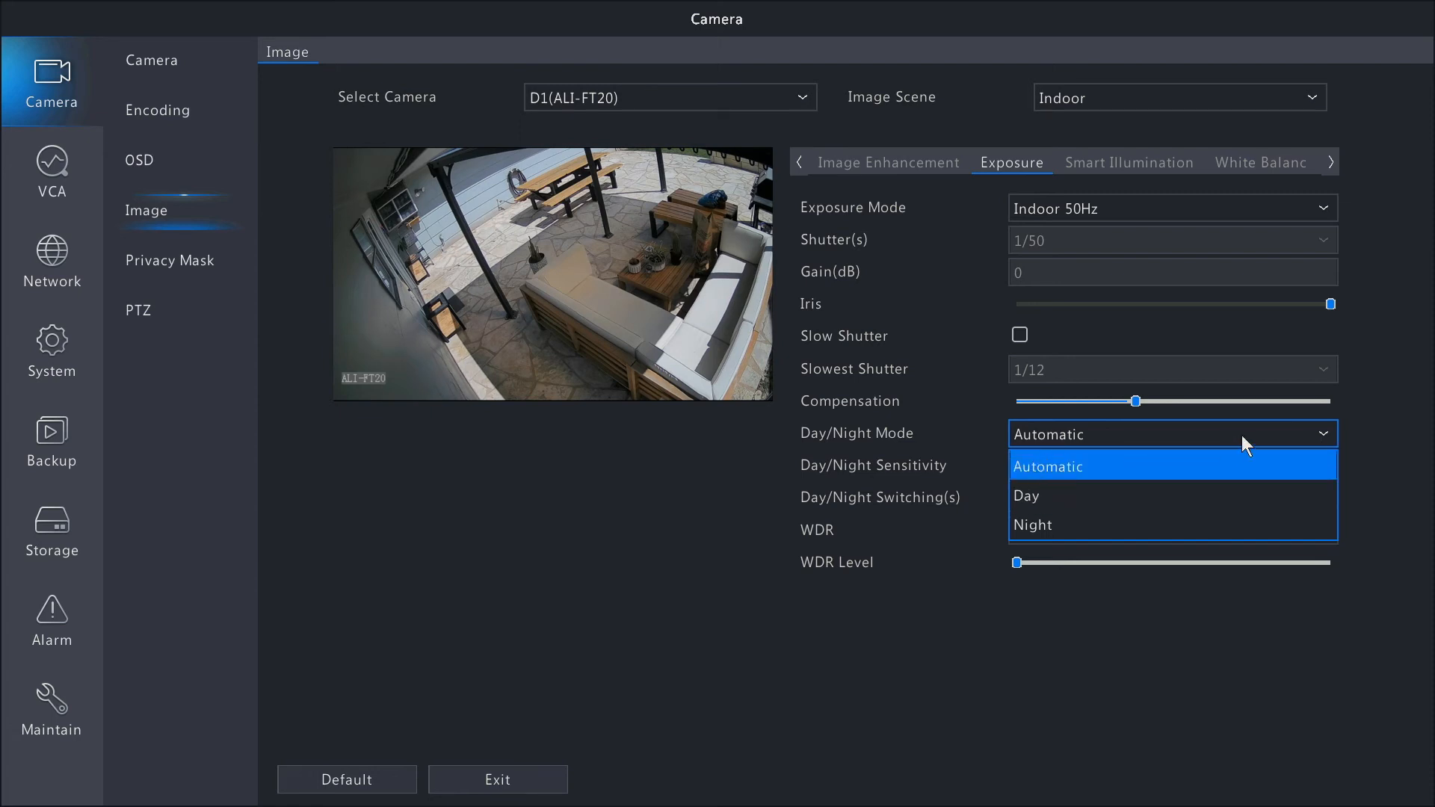
left_click(1363, 420)
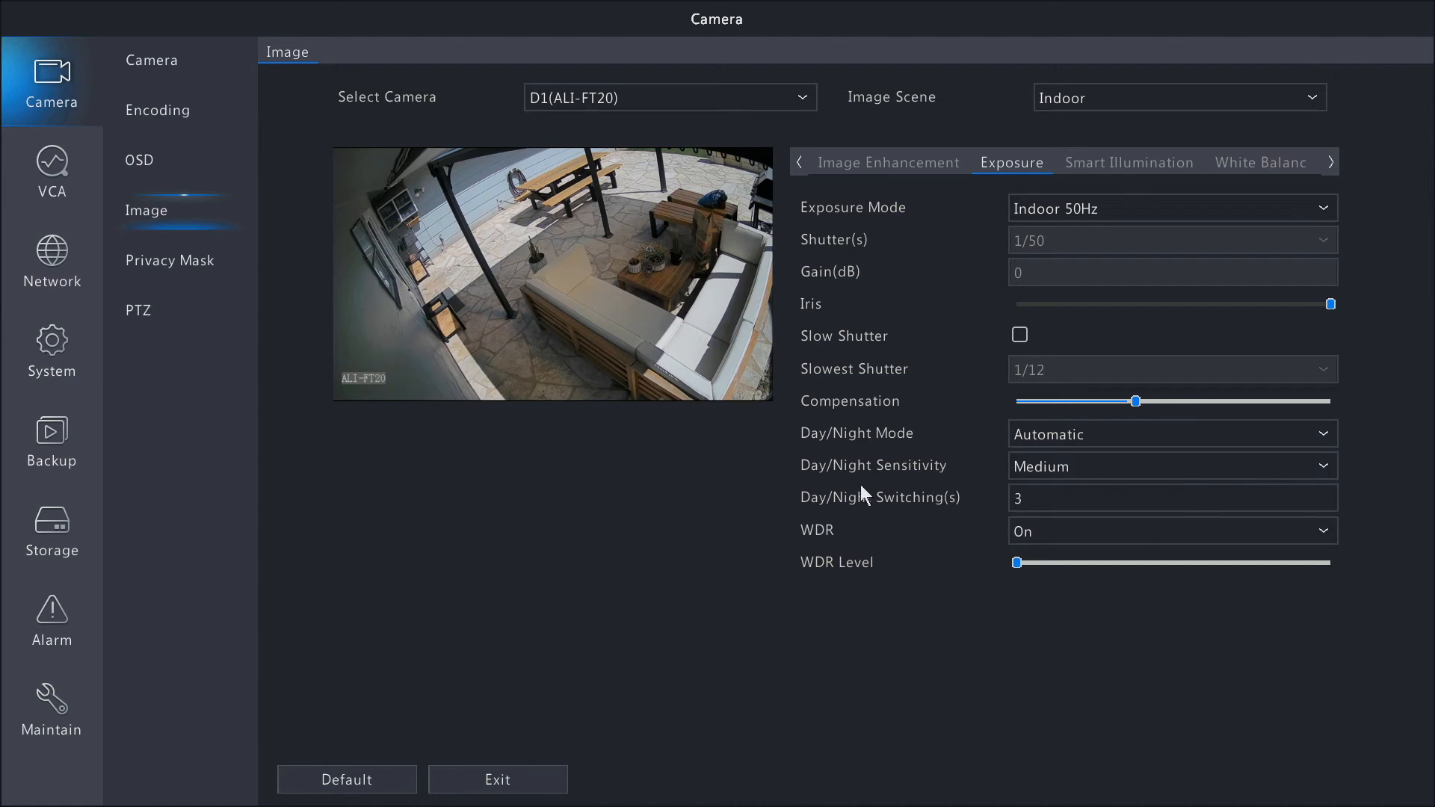
left_click(1047, 498)
left_click(897, 713)
Review the smart illumination lighting types, try the Overexposure Restrain control mode, and set the control mode to Manual.
left_click(1134, 166)
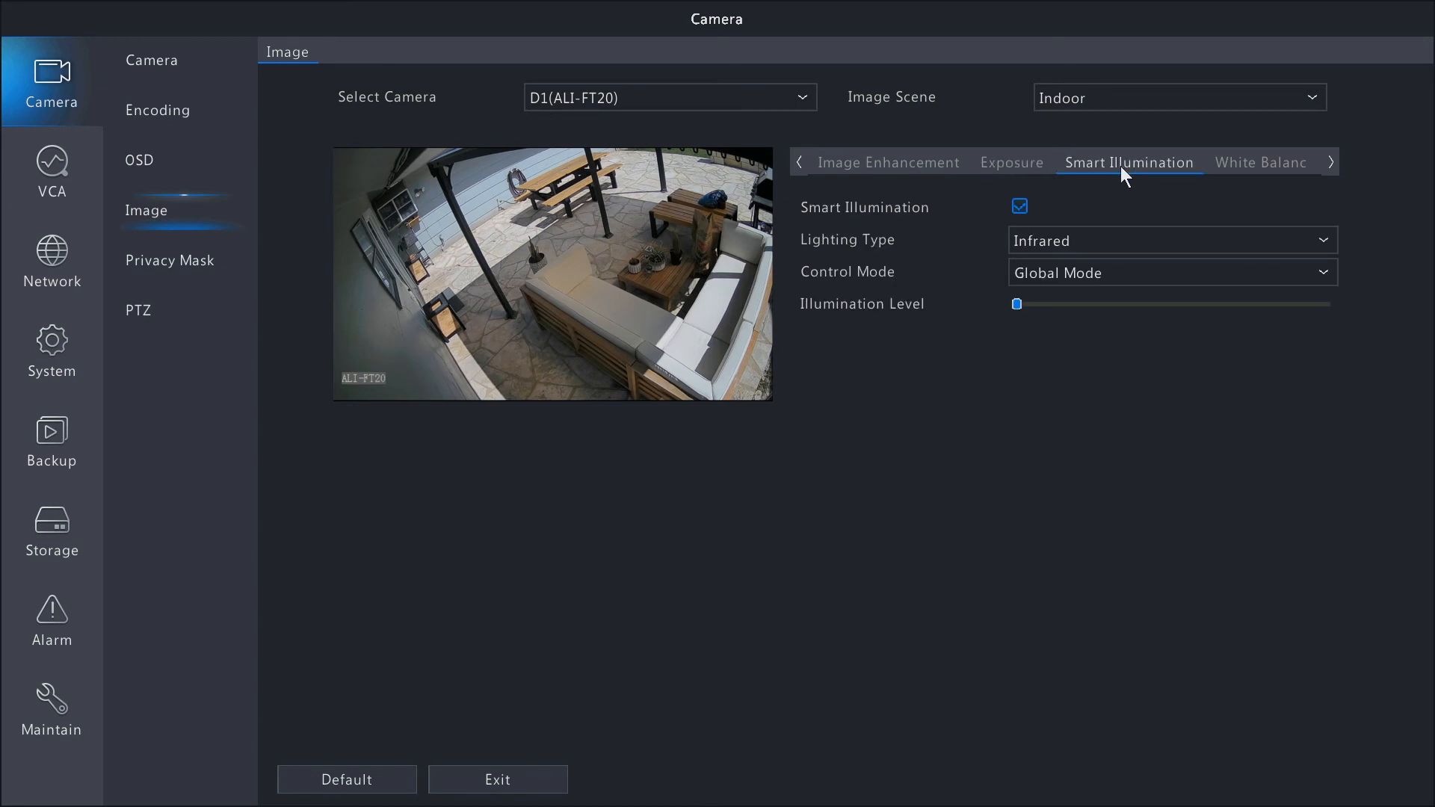
left_click(1324, 241)
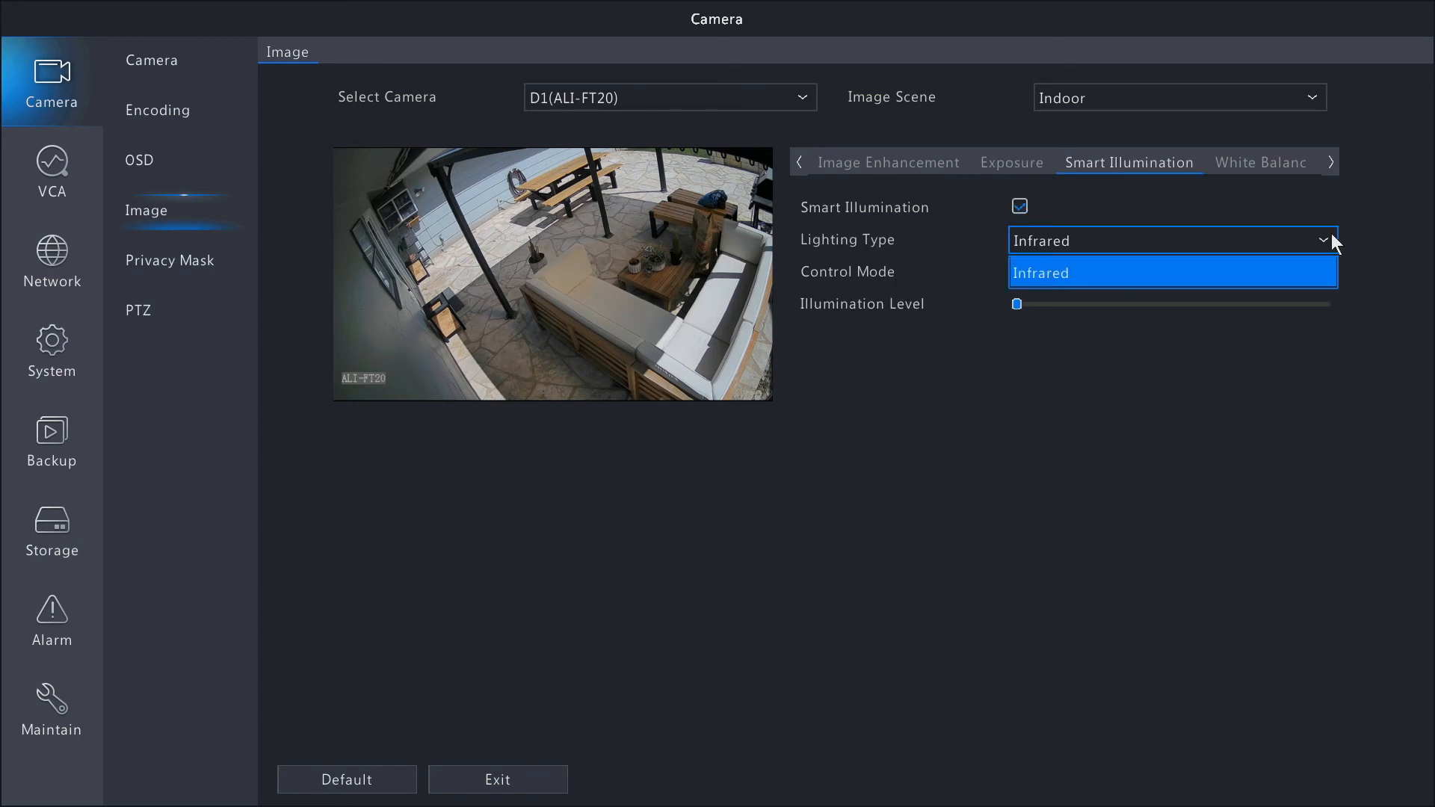
left_click(1375, 217)
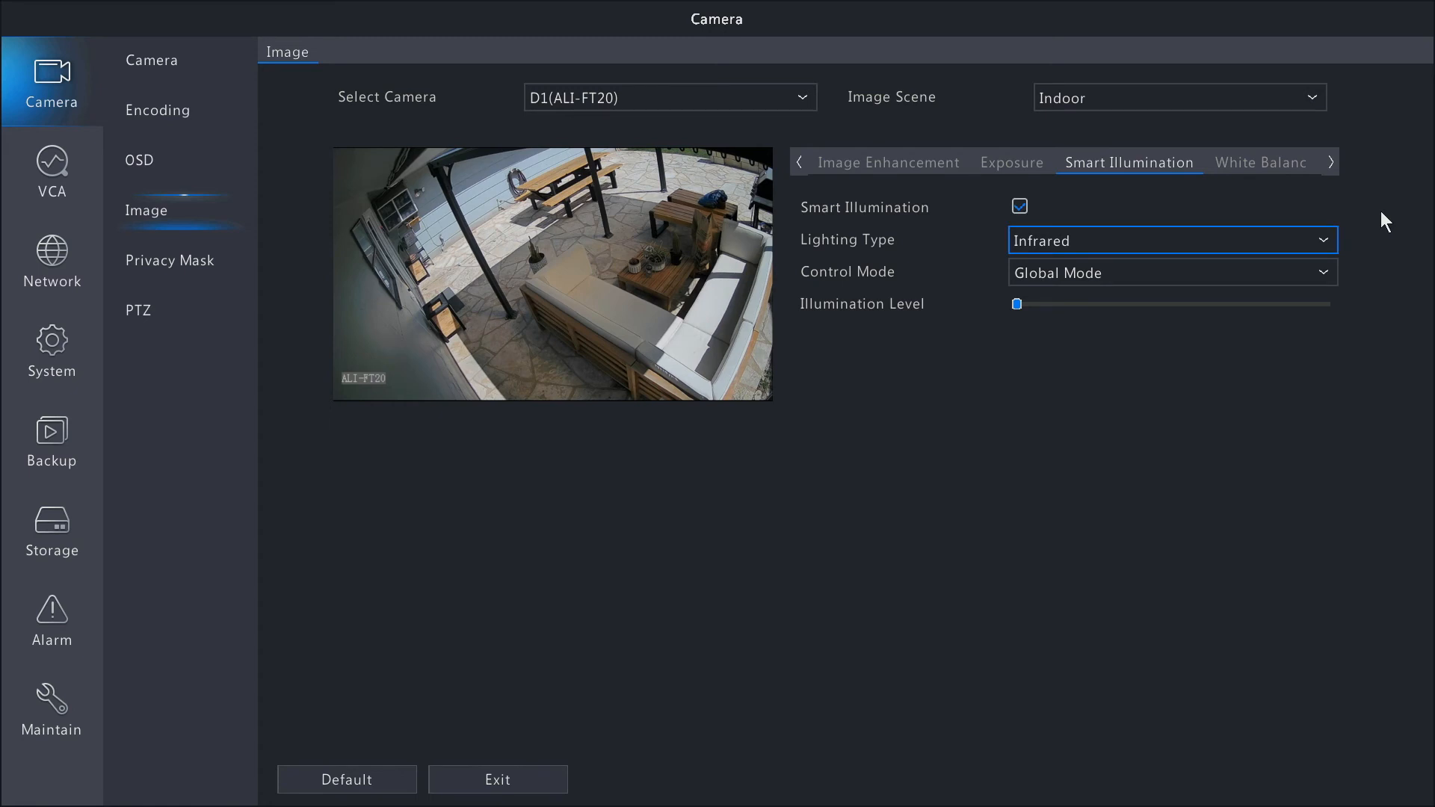
left_click(1324, 275)
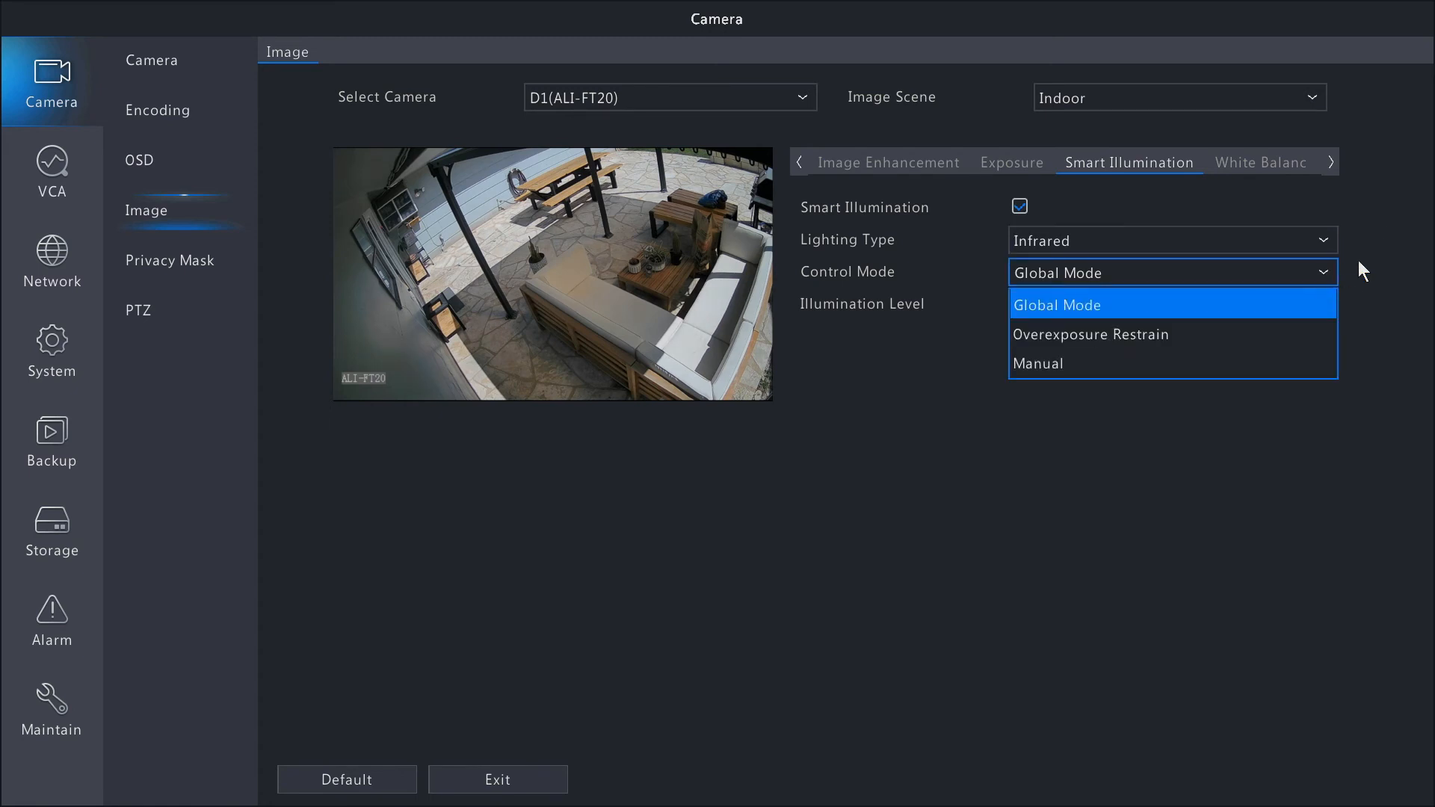
left_click(1190, 334)
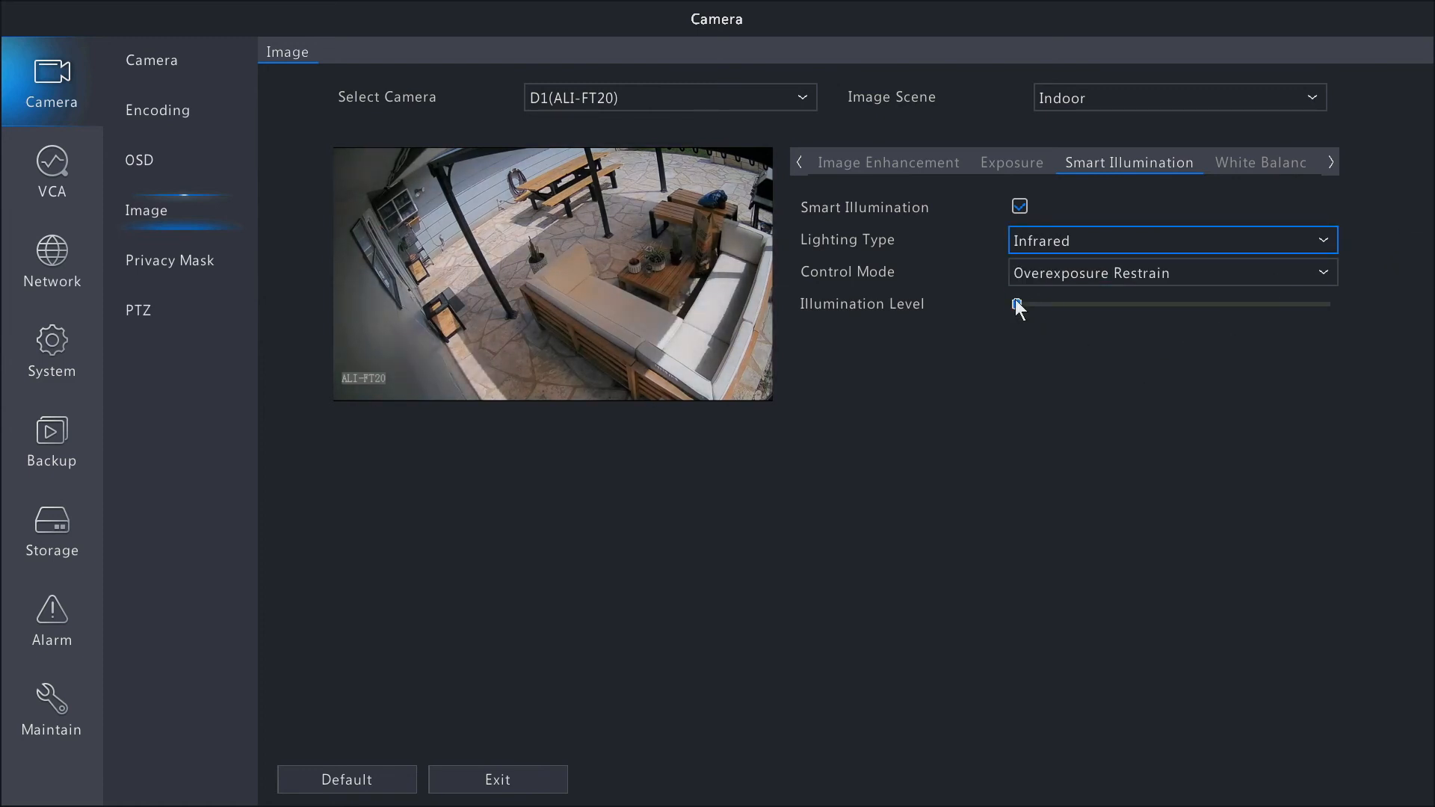
left_click(1037, 280)
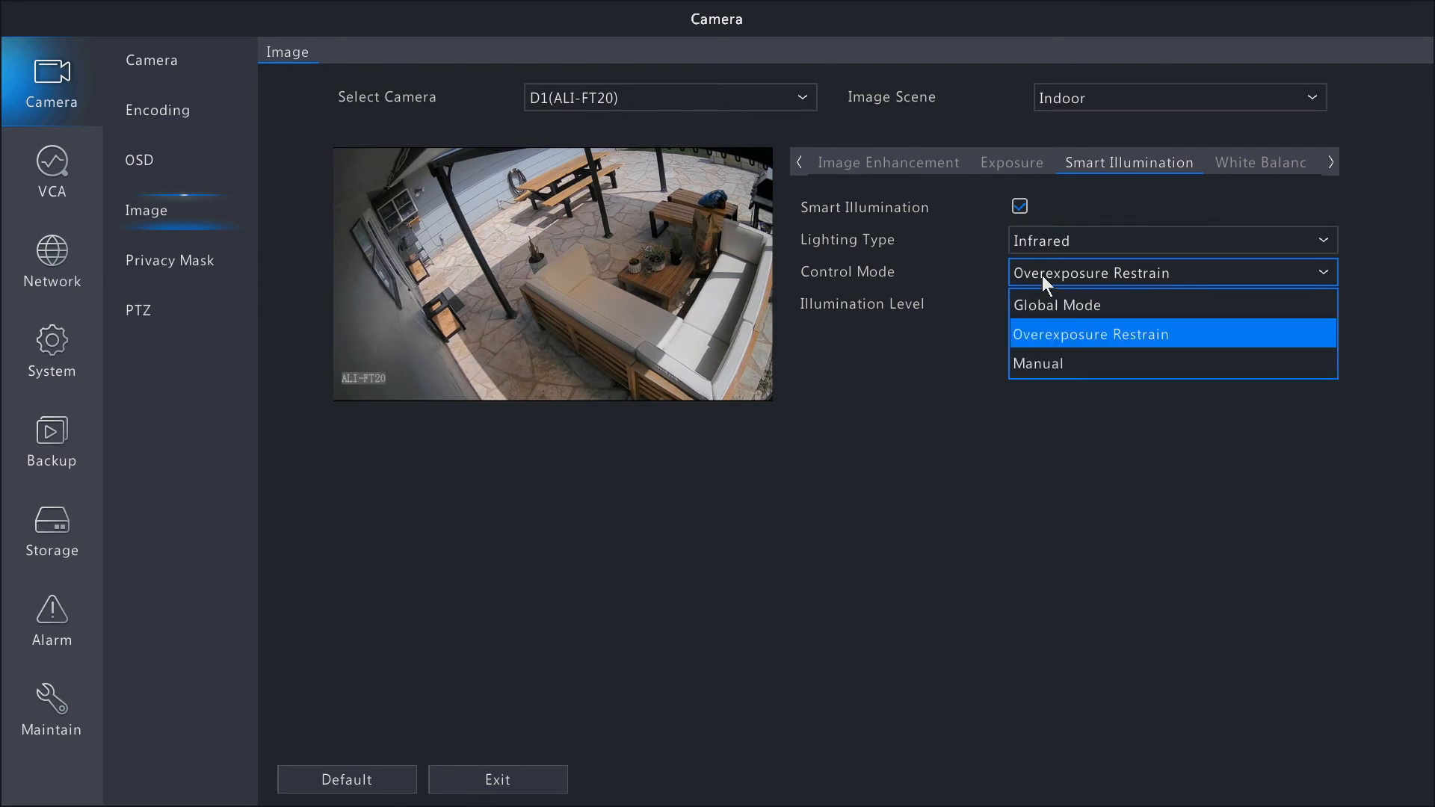
left_click(1047, 361)
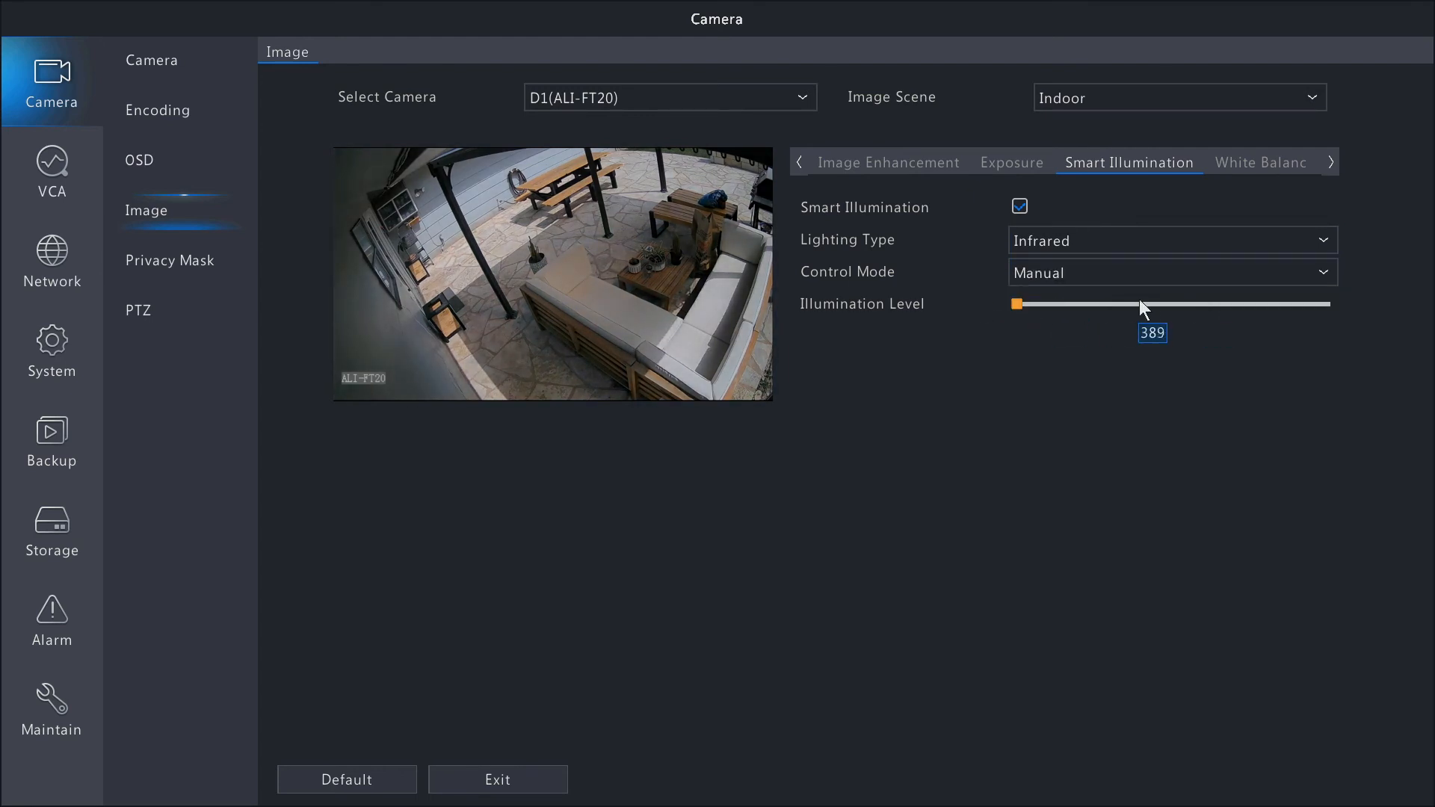
Try the Outdoor white balance for camera D1 and set the white balance to Sodium Lamp.
left_click(1260, 164)
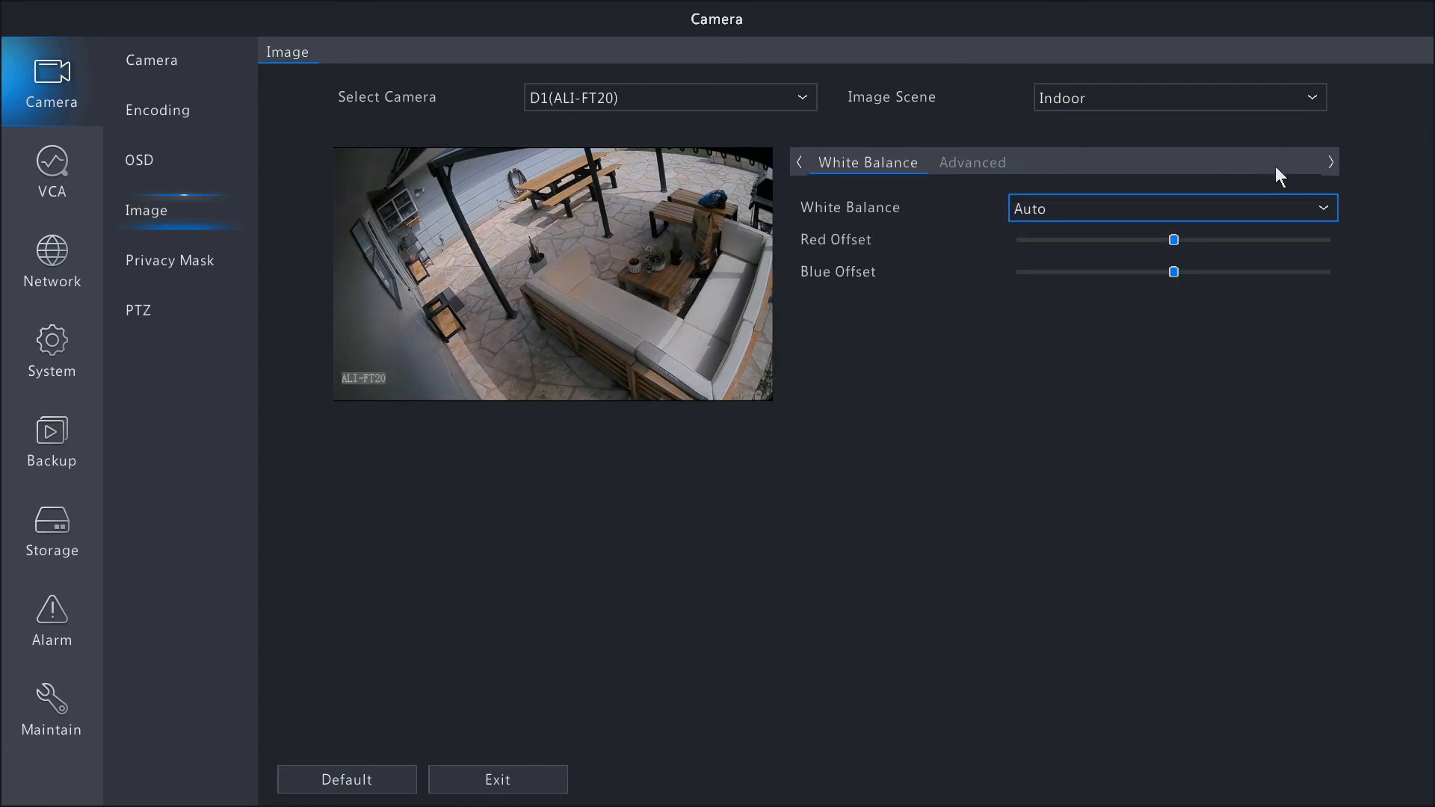
left_click(1323, 210)
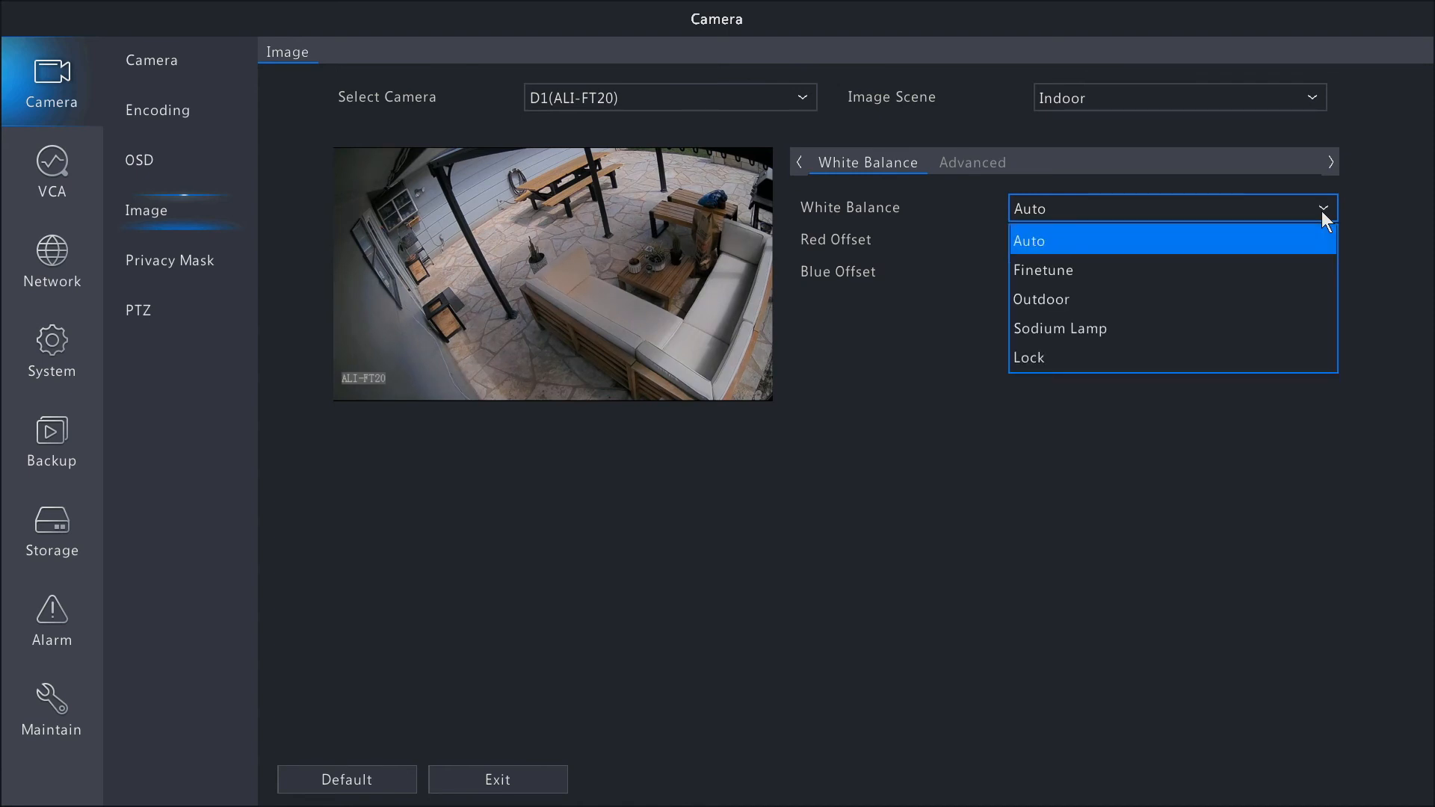
left_click(1032, 303)
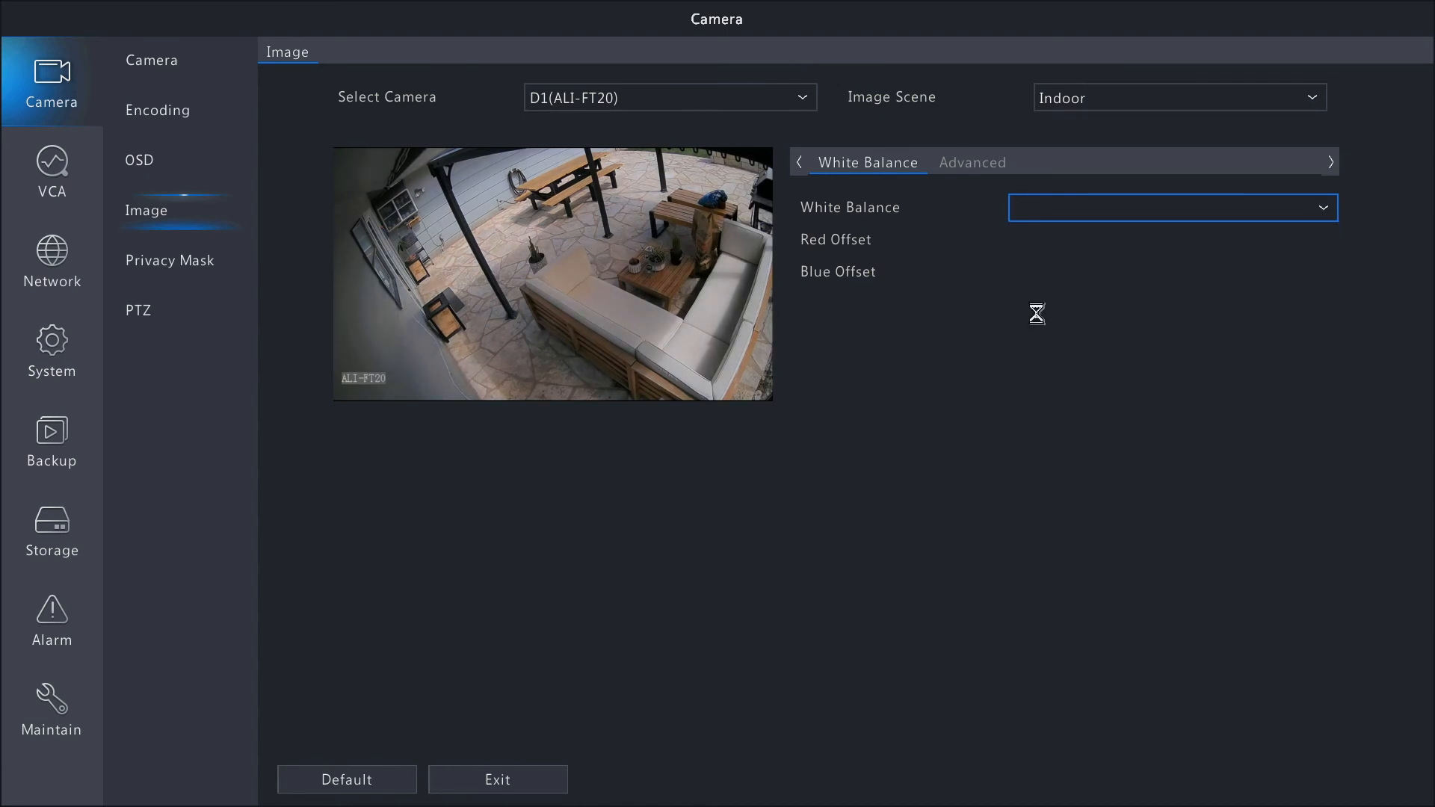
left_click(1327, 200)
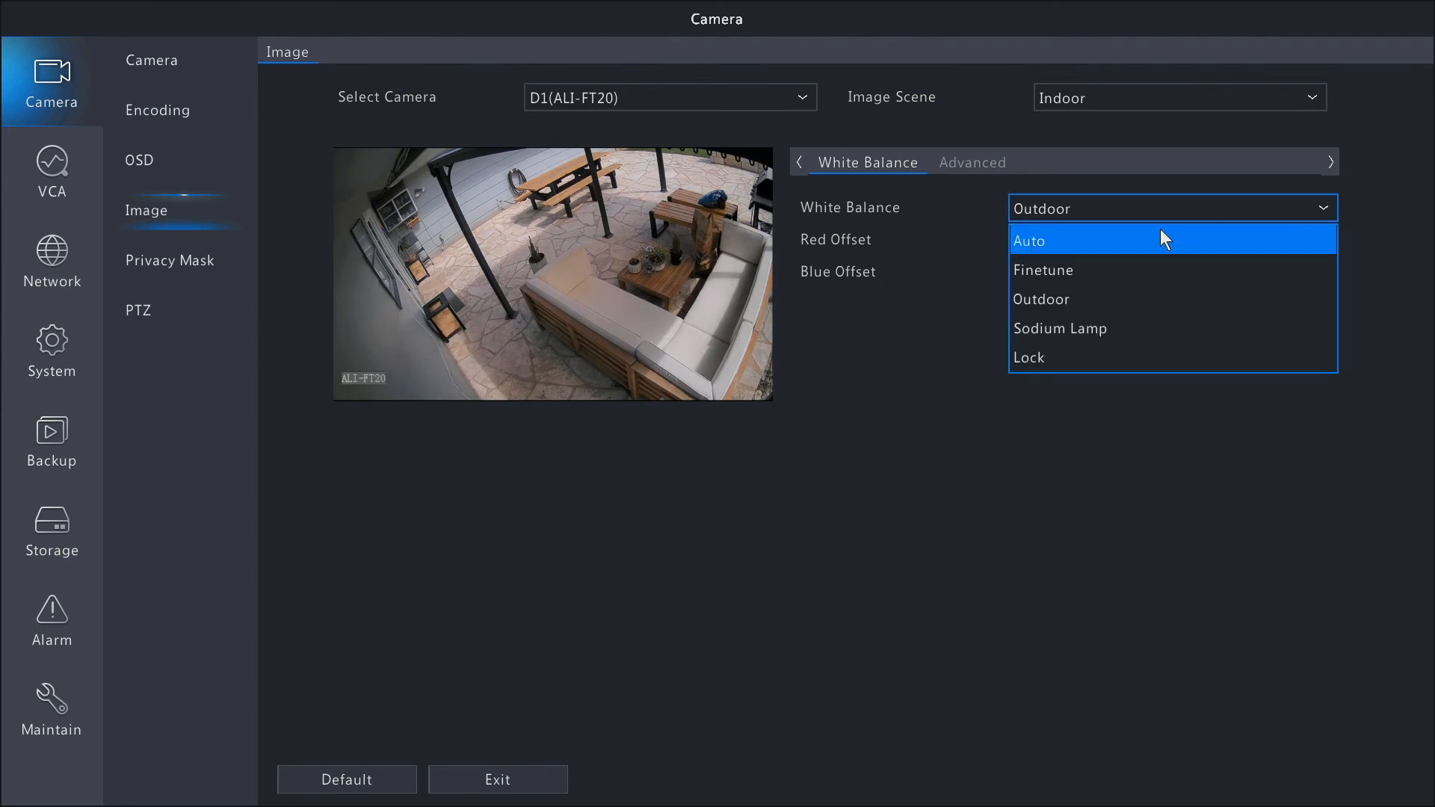
left_click(1095, 338)
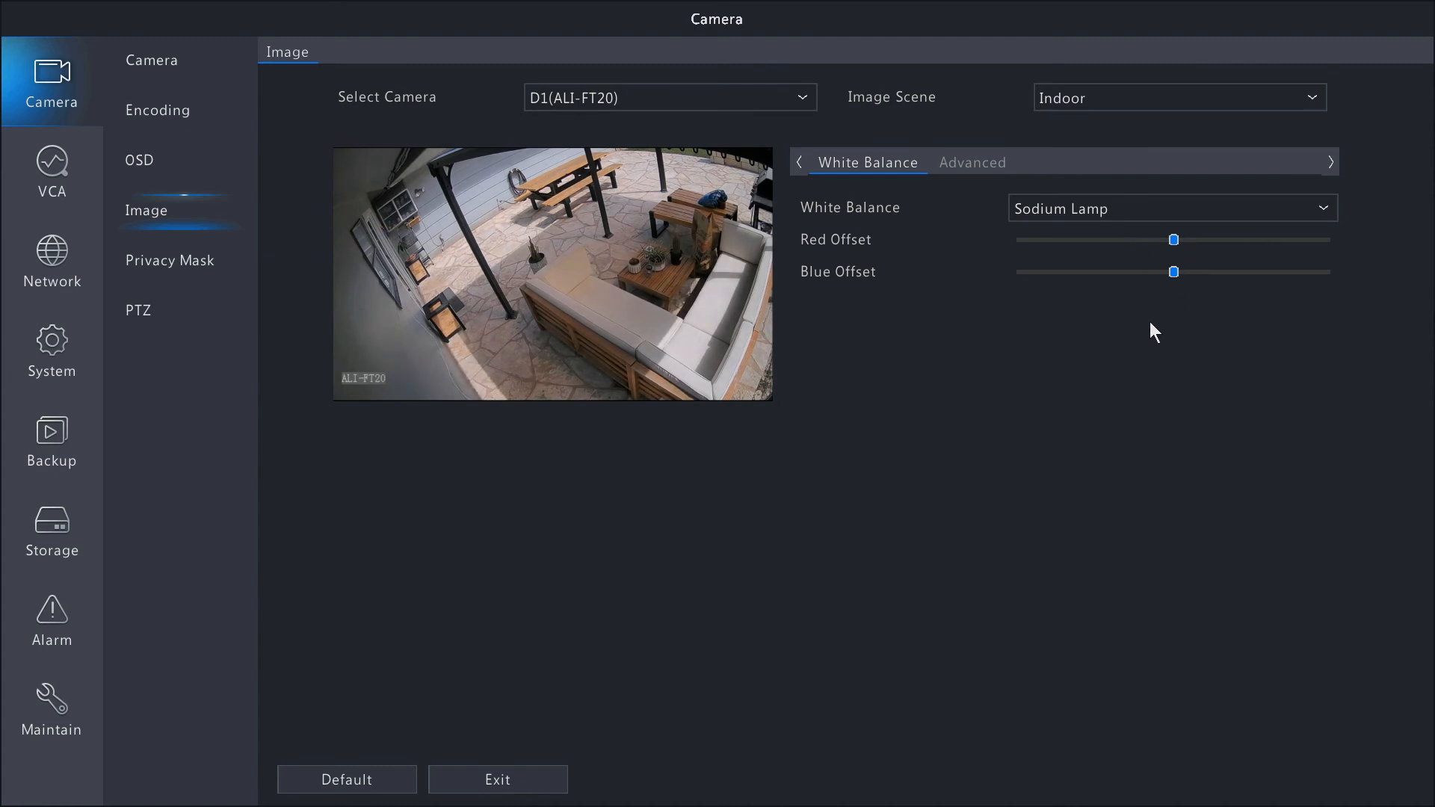
Turn Defog on for camera D1 and restore the default image settings.
left_click(960, 171)
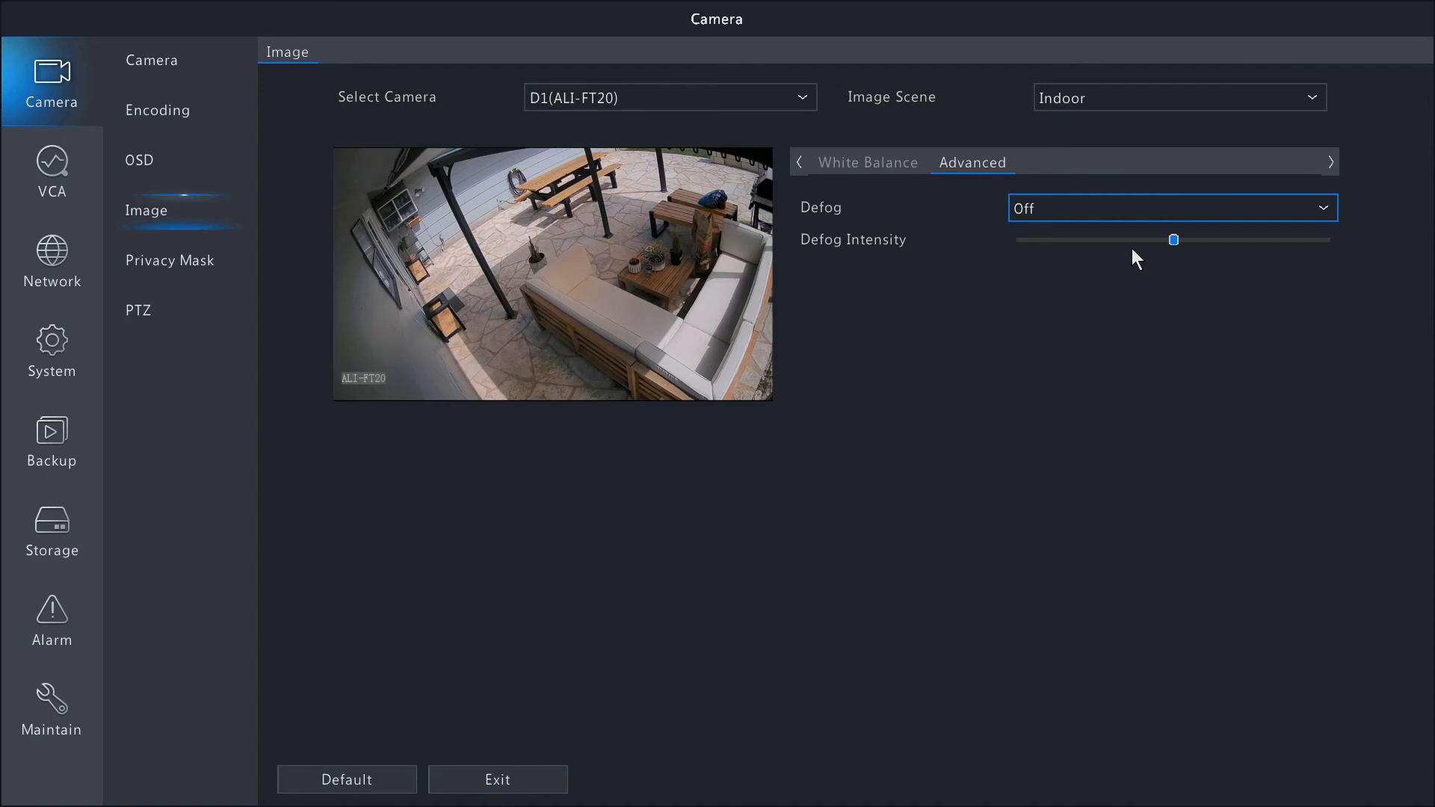
left_click(1325, 212)
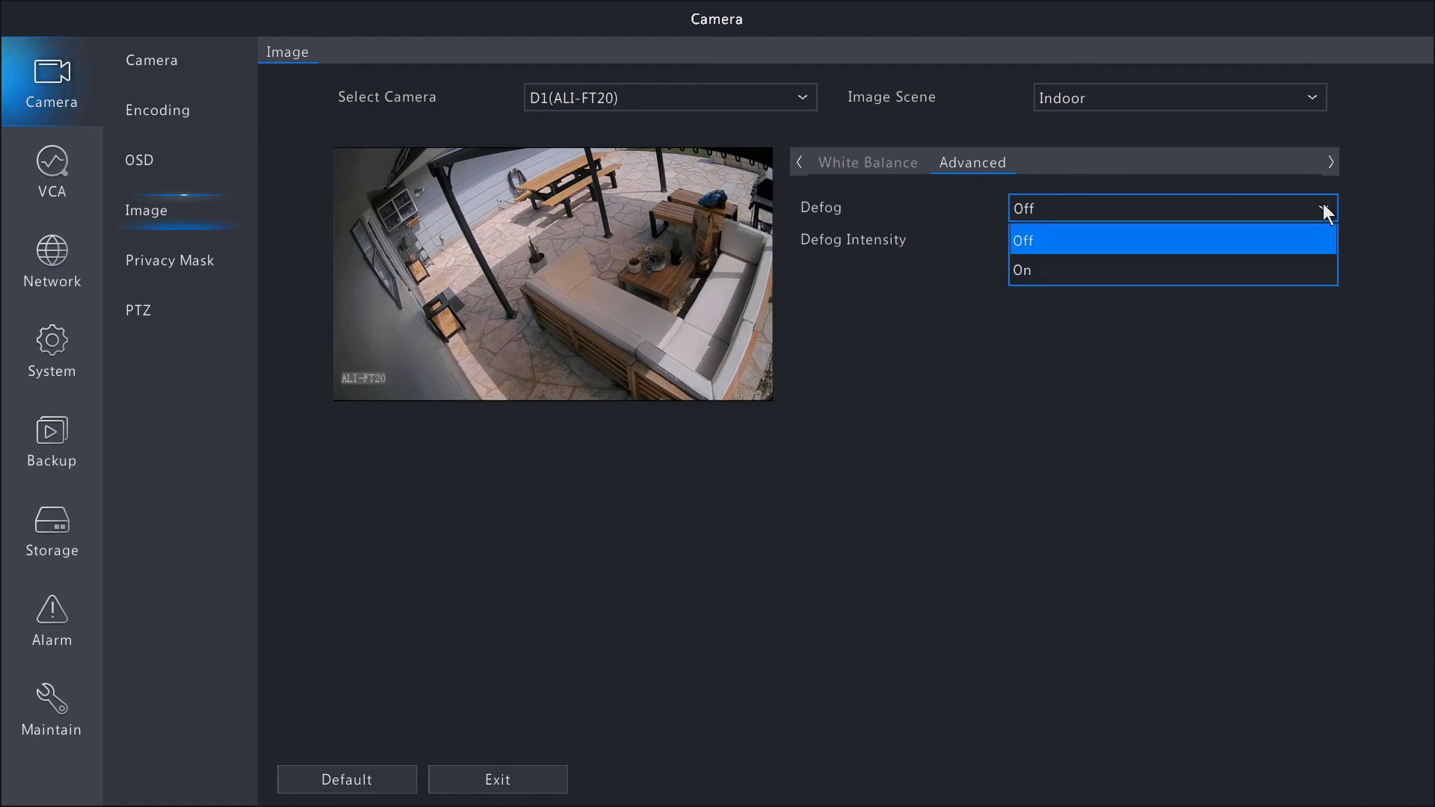
left_click(1049, 275)
left_click(716, 445)
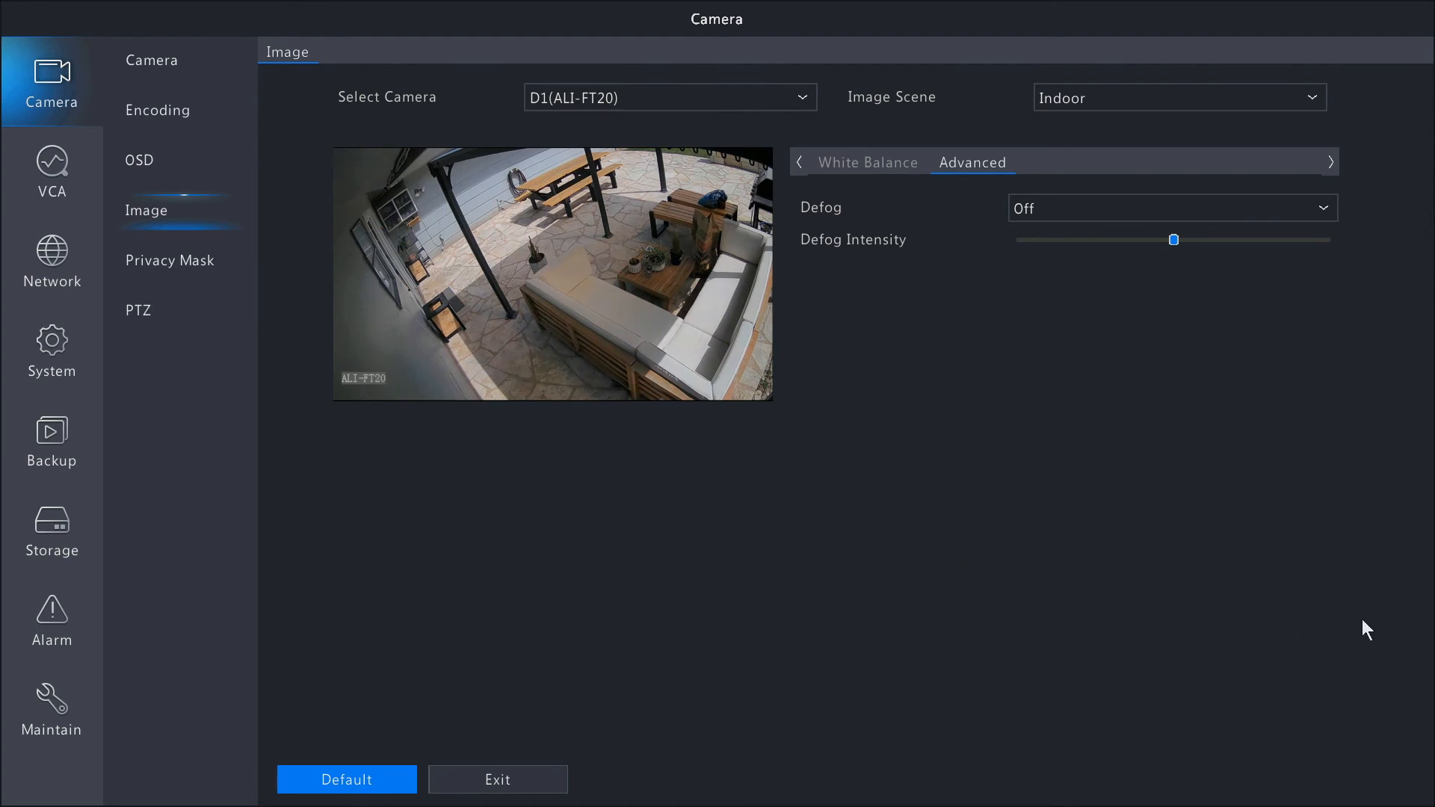
Move camera D1's existing privacy mask area towards the middle of the image and delete that area.
left_click(160, 266)
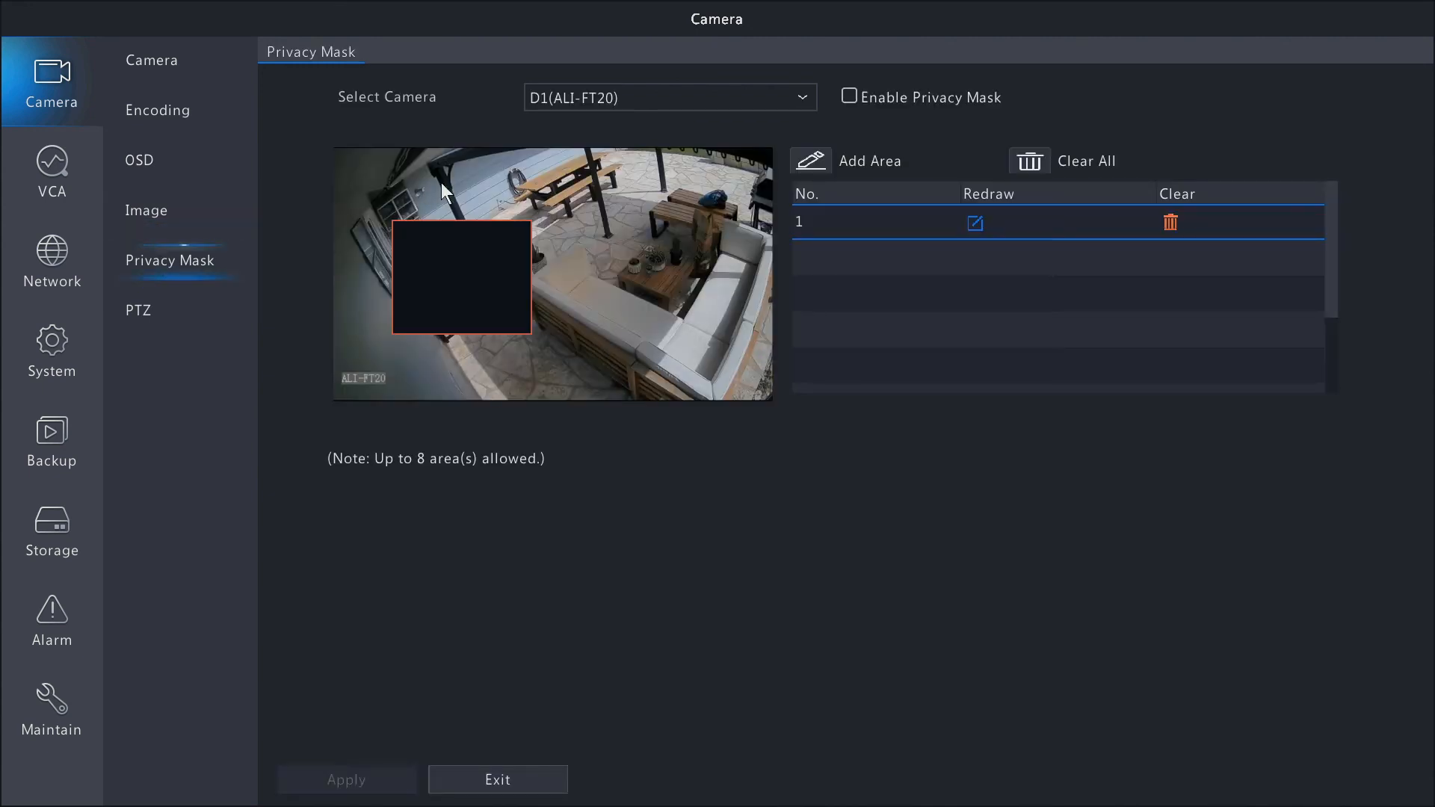
mouse_move(472, 297)
left_mouse_down()
mouse_move(545, 310)
mouse_move(495, 296)
left_mouse_up()
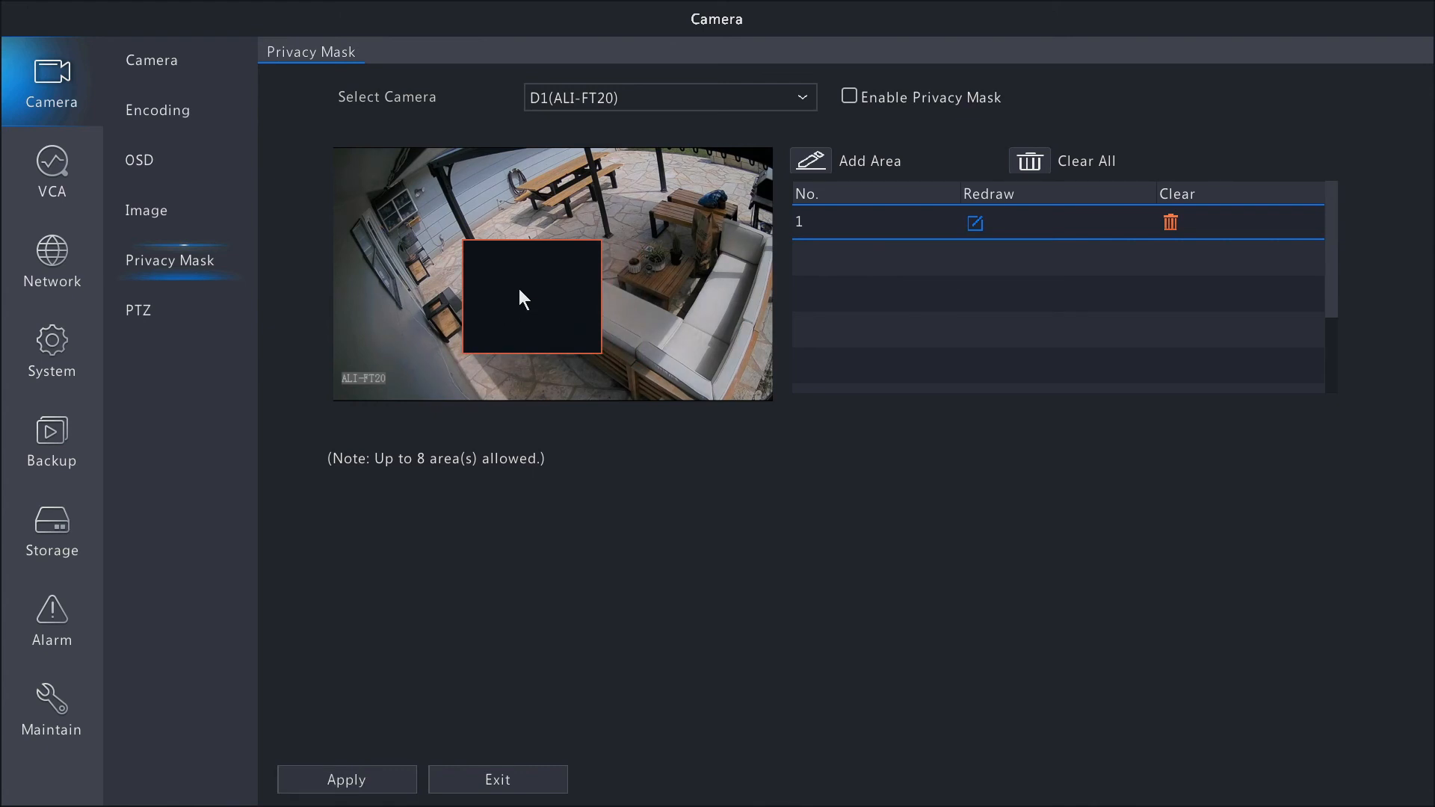
left_click(1171, 223)
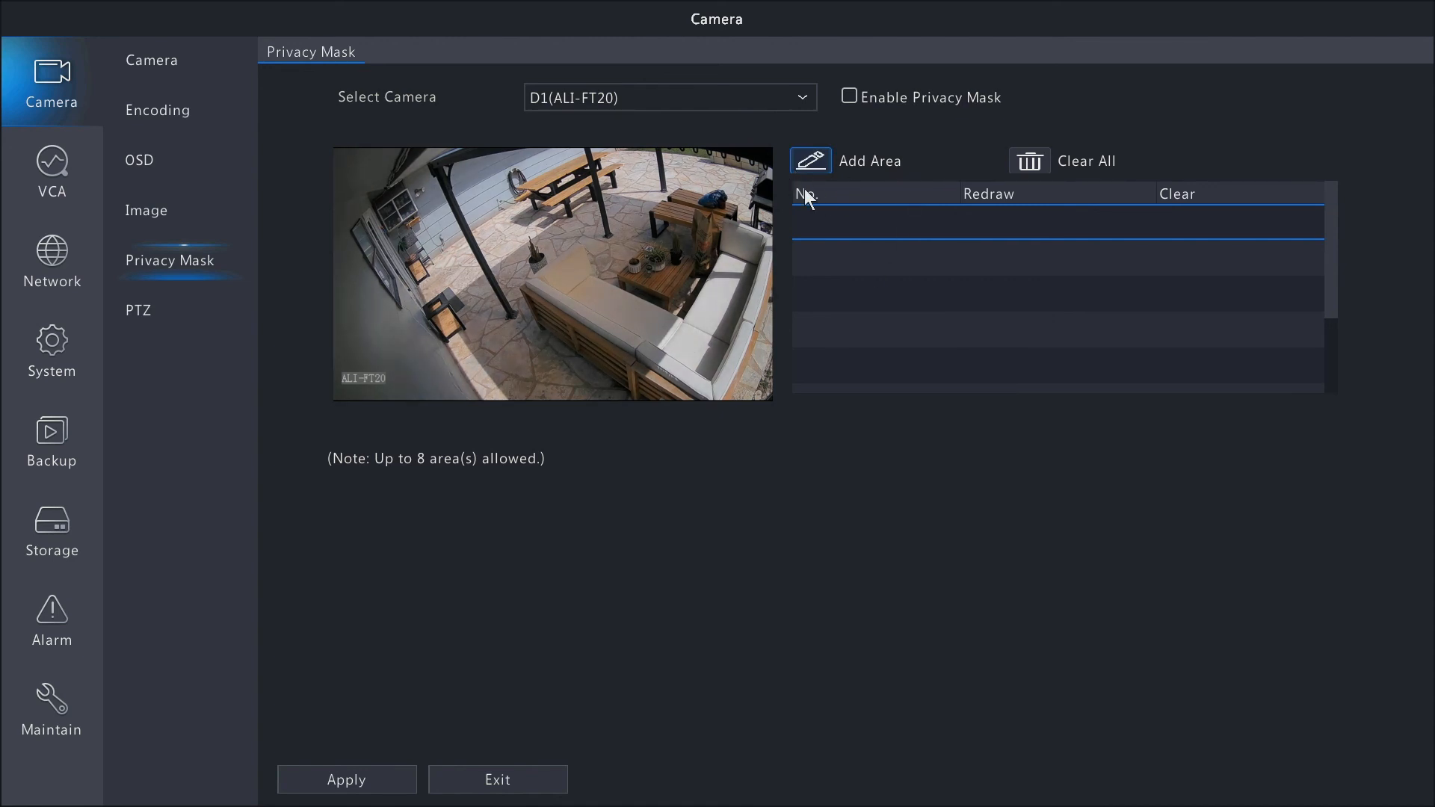
Add a privacy mask area at the upper middle of camera D1's image, enable Privacy Mask, and apply the changes.
left_click(810, 160)
mouse_move(417, 312)
left_mouse_down()
mouse_move(589, 390)
mouse_move(573, 388)
left_mouse_up()
left_click_drag(503, 305, 558, 186)
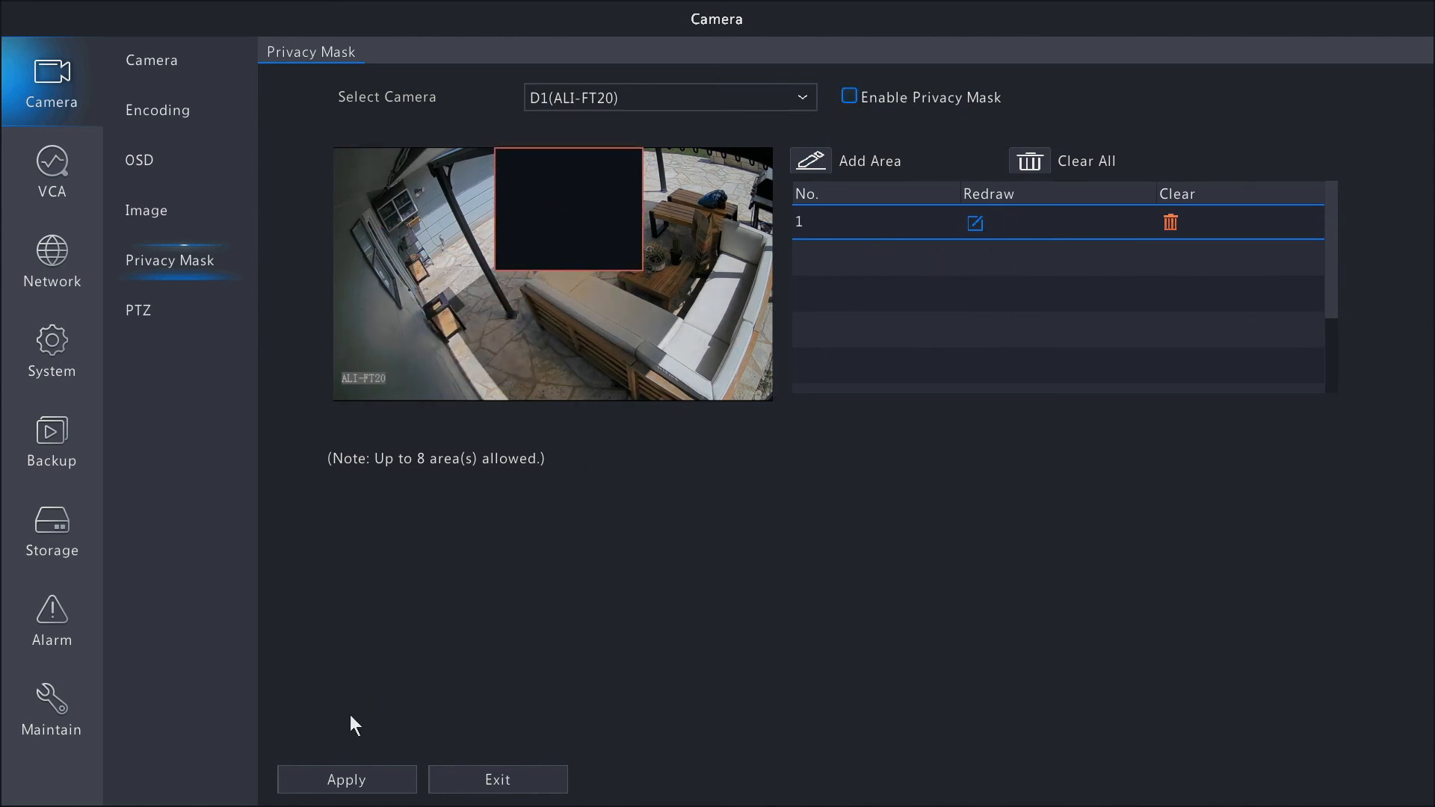
left_click(347, 779)
left_click(355, 785)
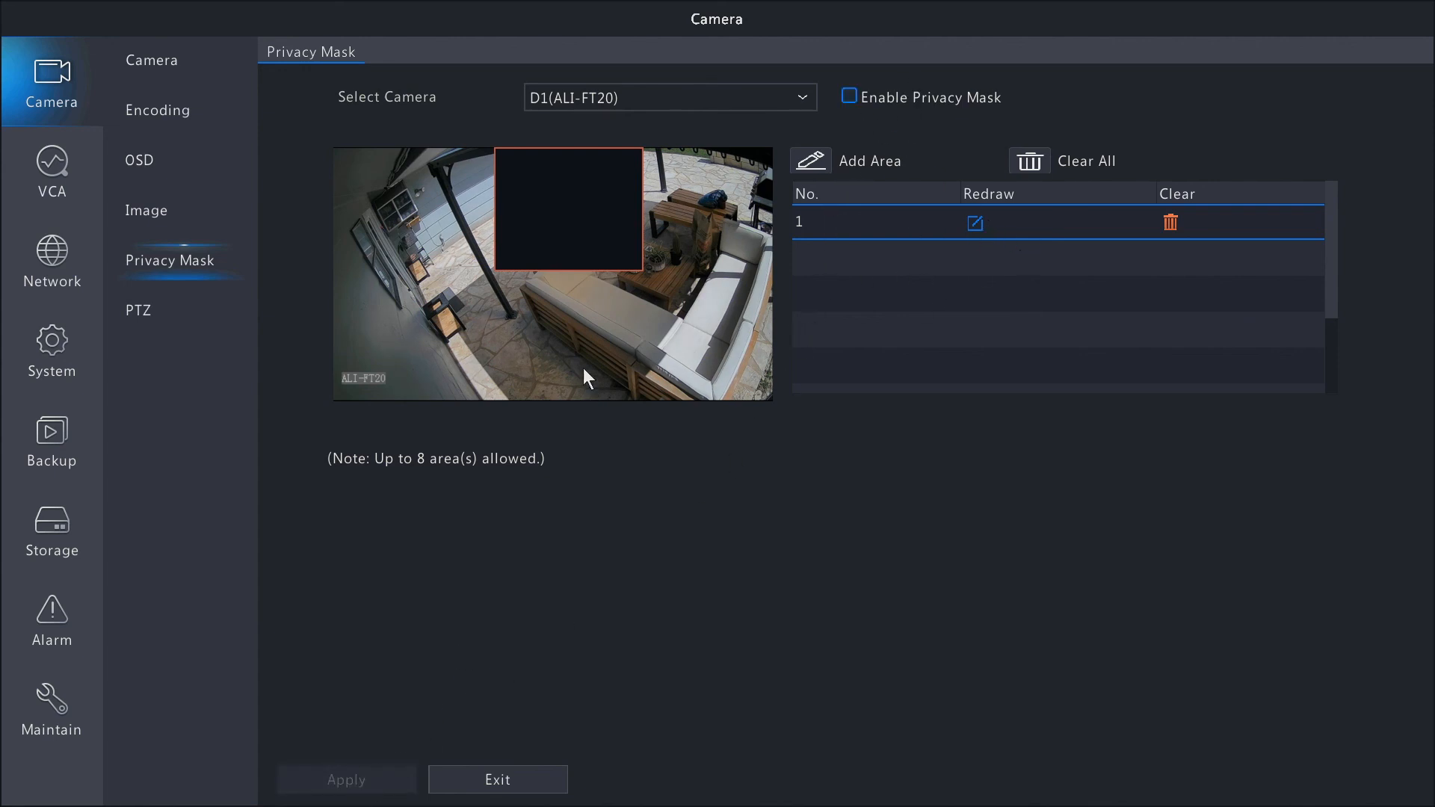
left_click(849, 99)
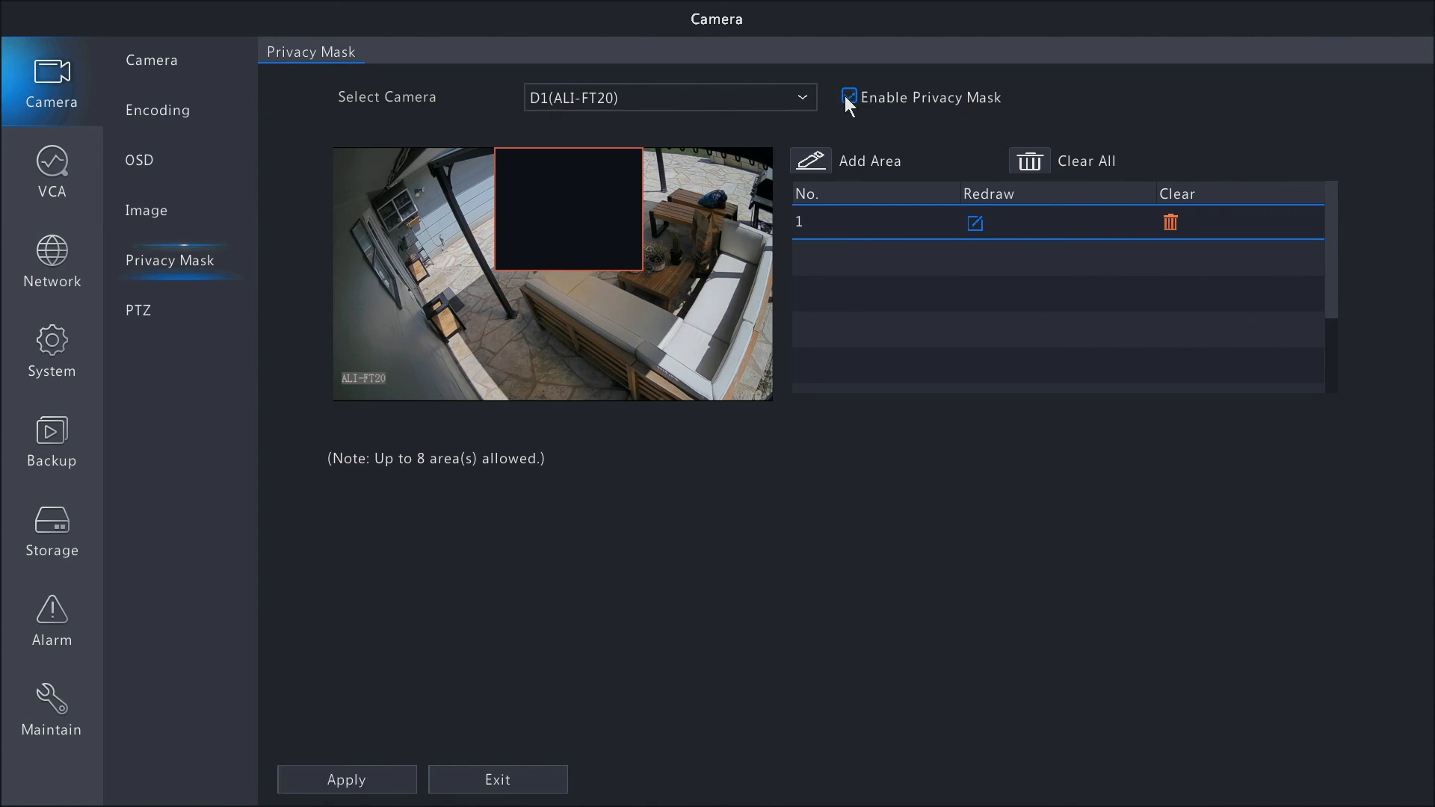
left_click(367, 774)
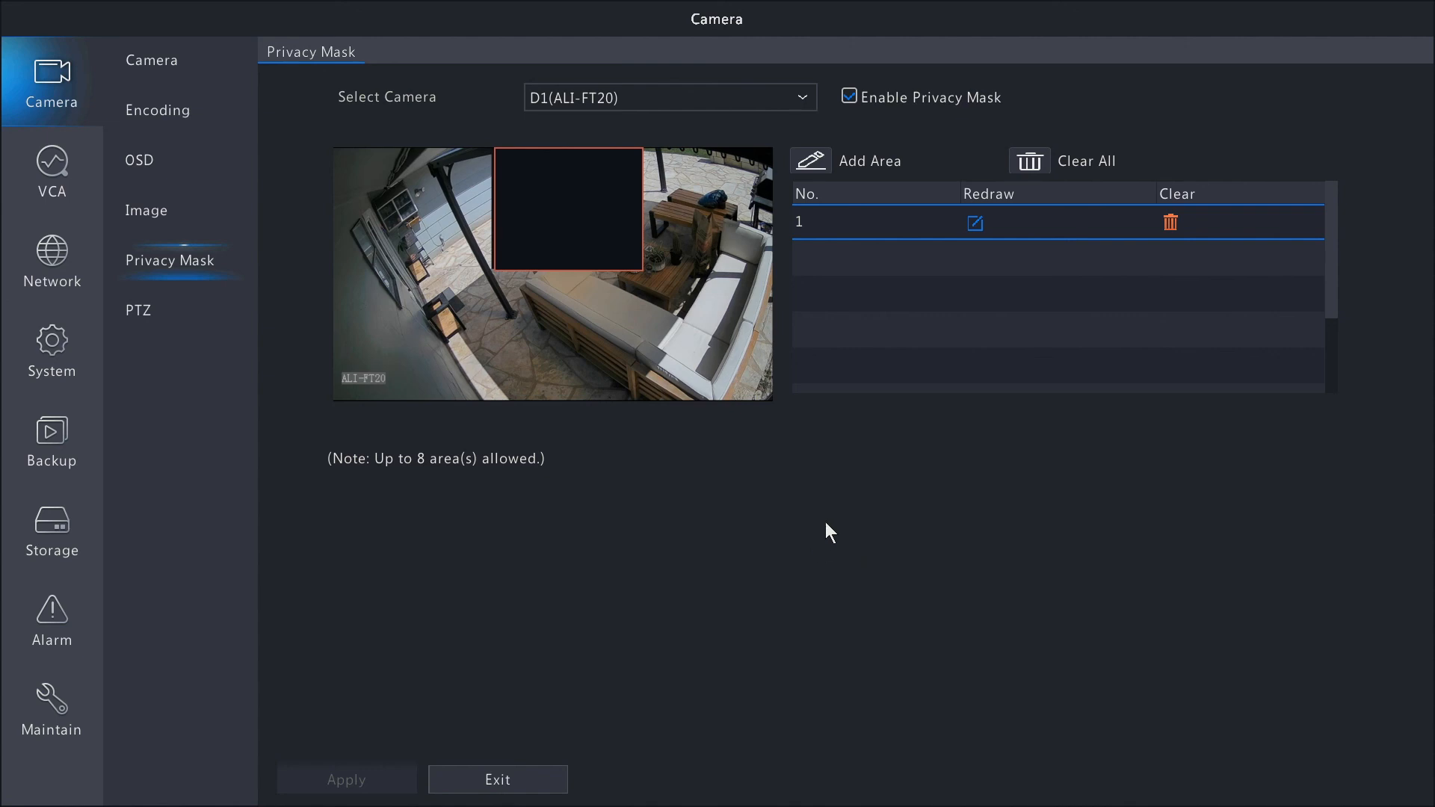
Test the PTZ zoom and direction controls of camera D2 (ALI-PB40-ZA) and return to the camera list.
left_click(221, 320)
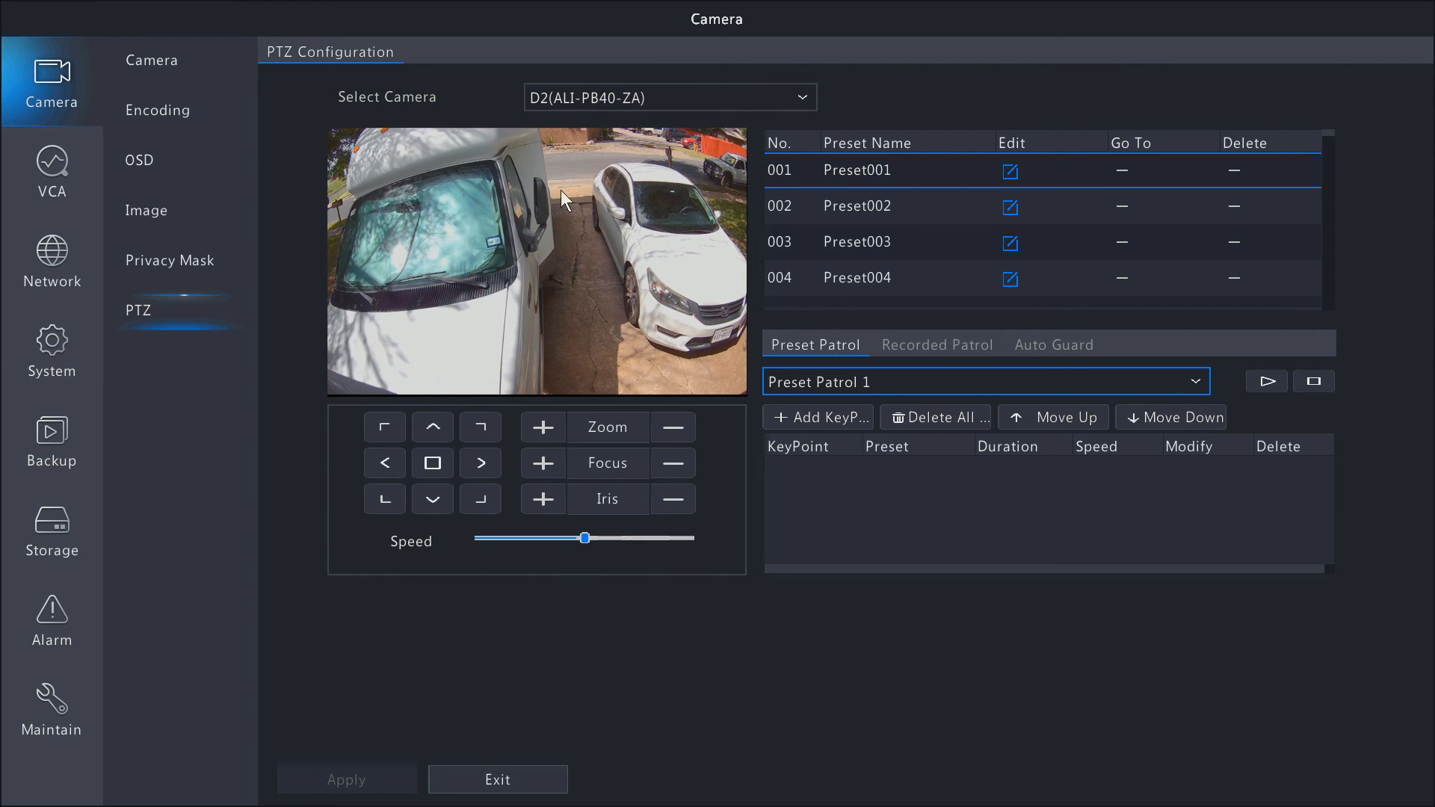
left_click(544, 423)
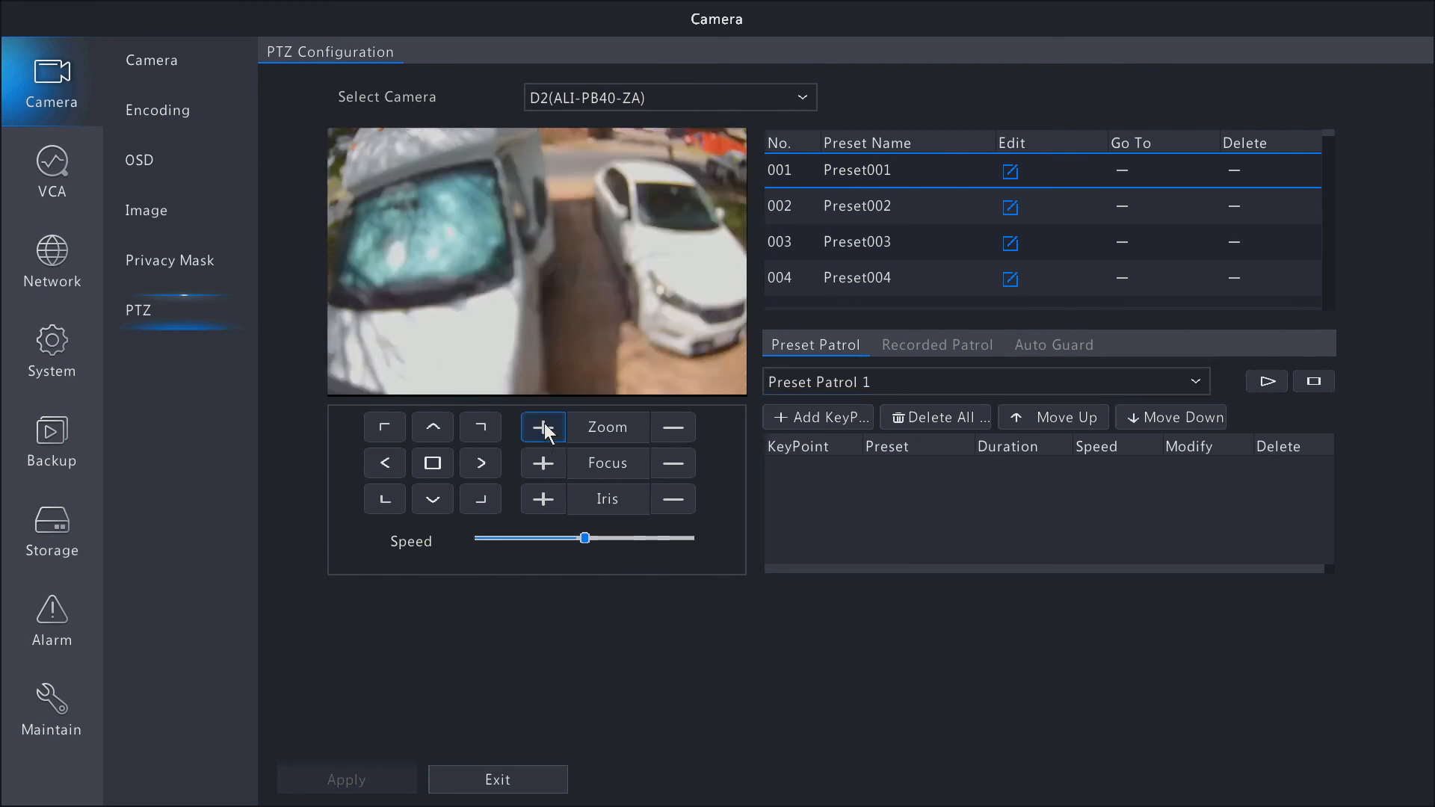
left_click(678, 432)
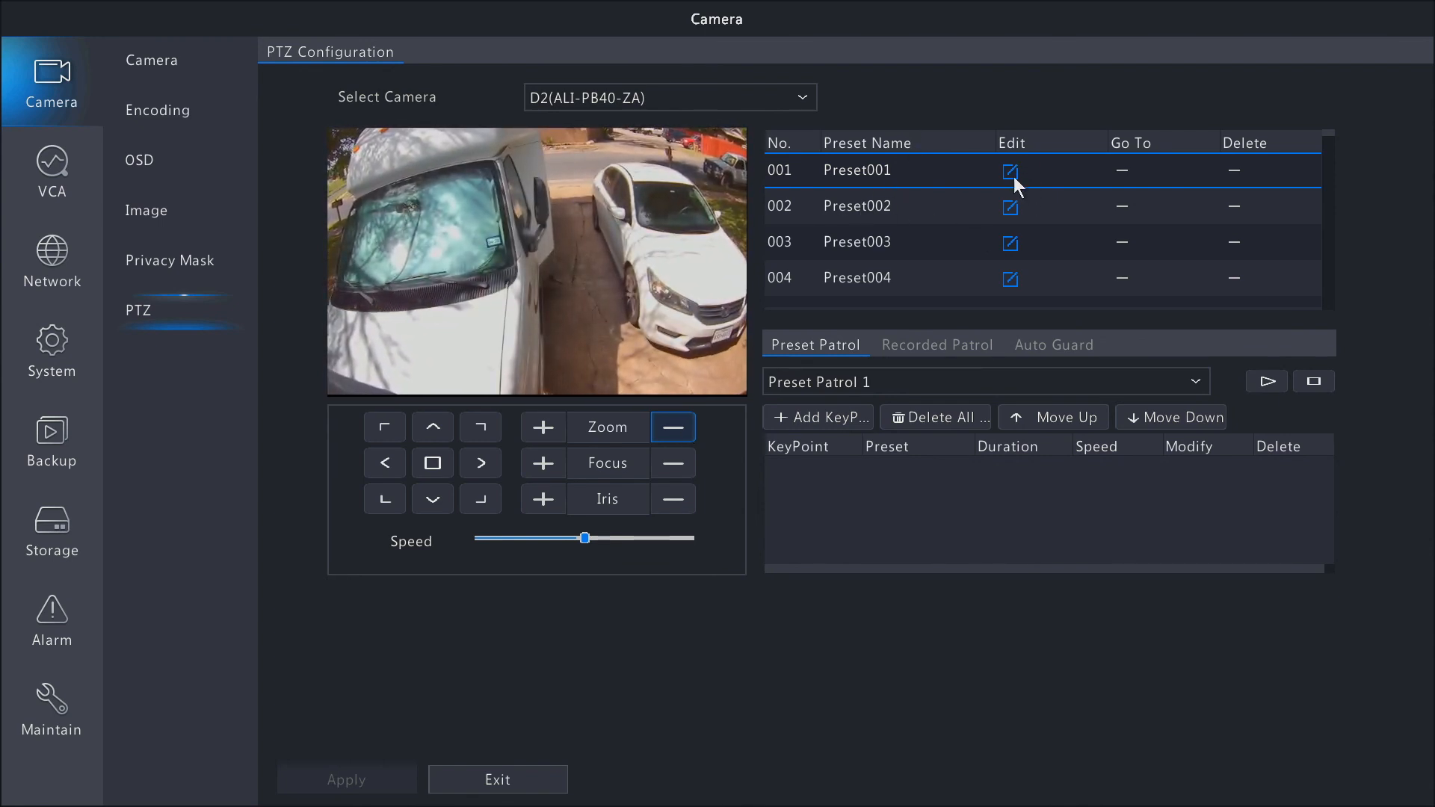
left_click(480, 426)
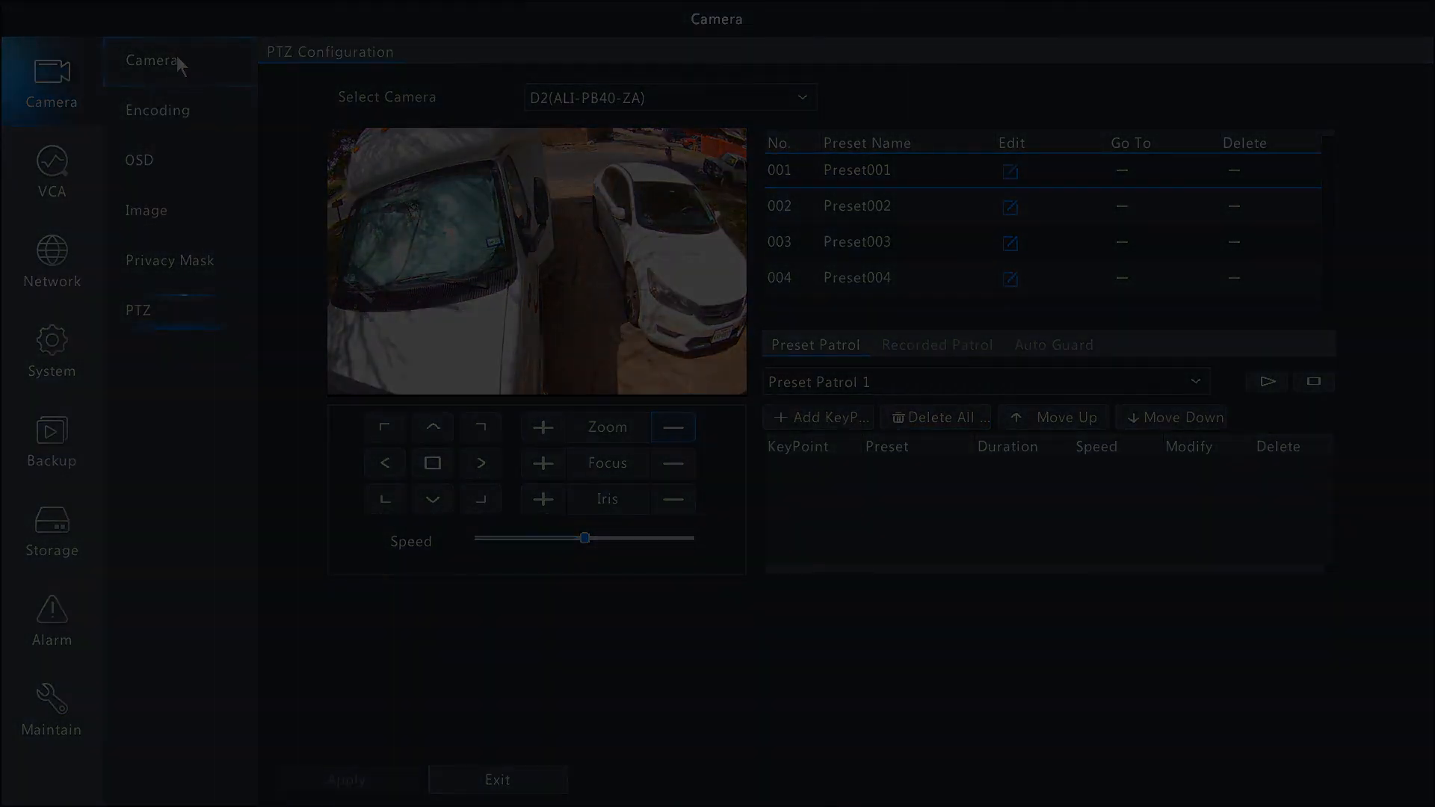
left_click(176, 56)
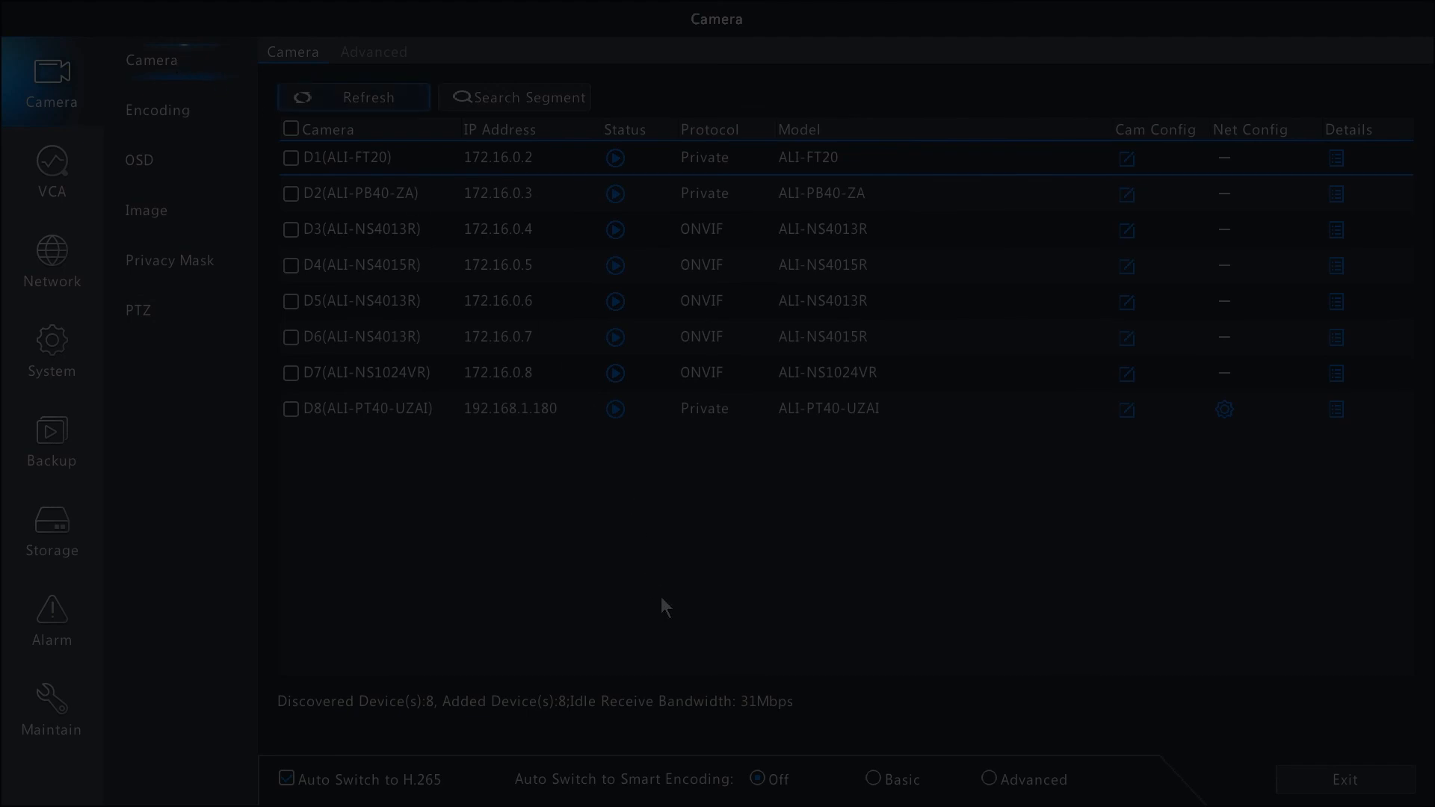